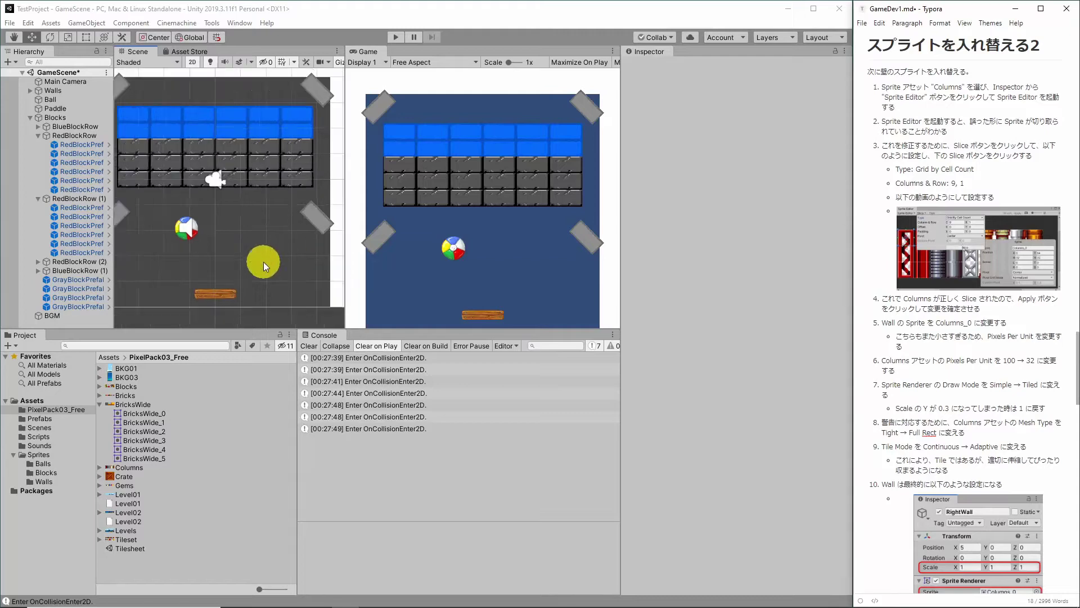
Step: Check the current sprites on the right, top and left walls, and widen the Scene/Game panes
click(332, 177)
click(150, 116)
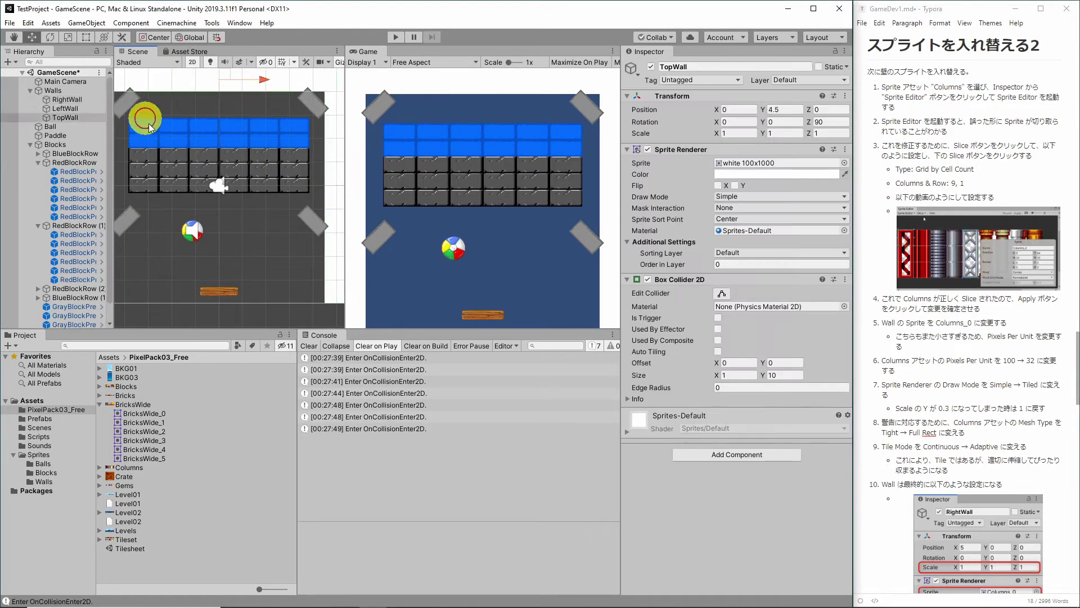
middle_drag(183, 160, 241, 157)
click(167, 170)
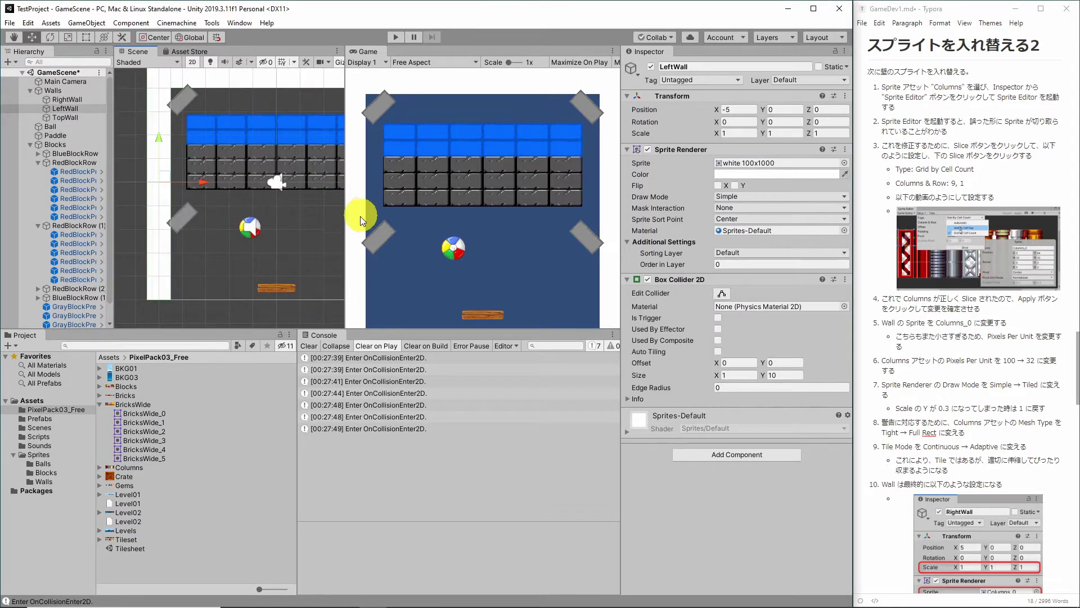
drag(620, 212, 697, 212)
scroll(290, 214, down, 1)
scroll(281, 214, down, 1)
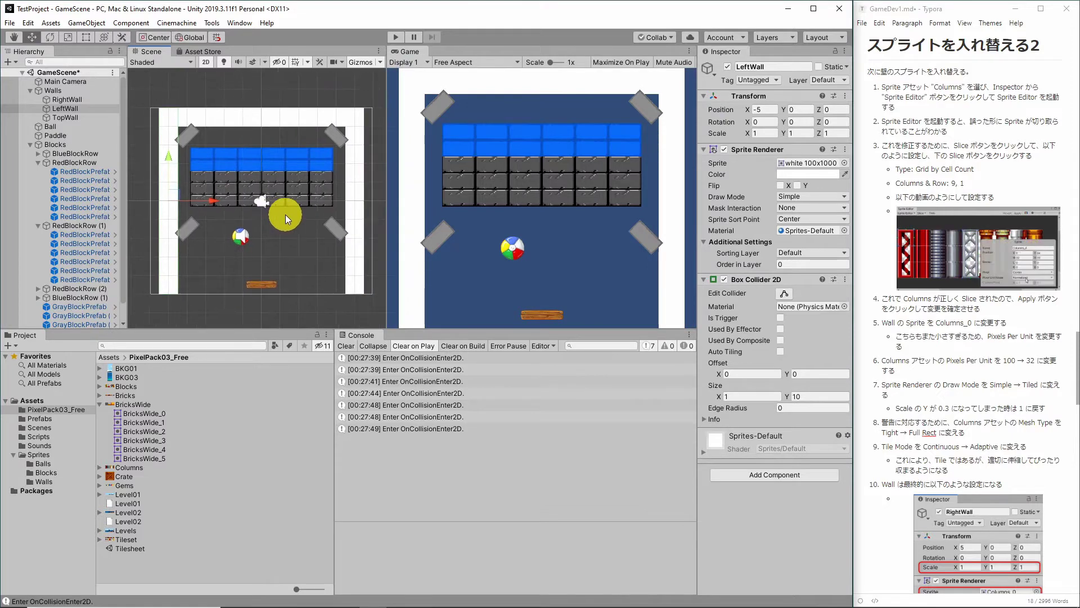
Step: Show the Columns sprite sheet's import settings with an enlarged texture preview
click(118, 468)
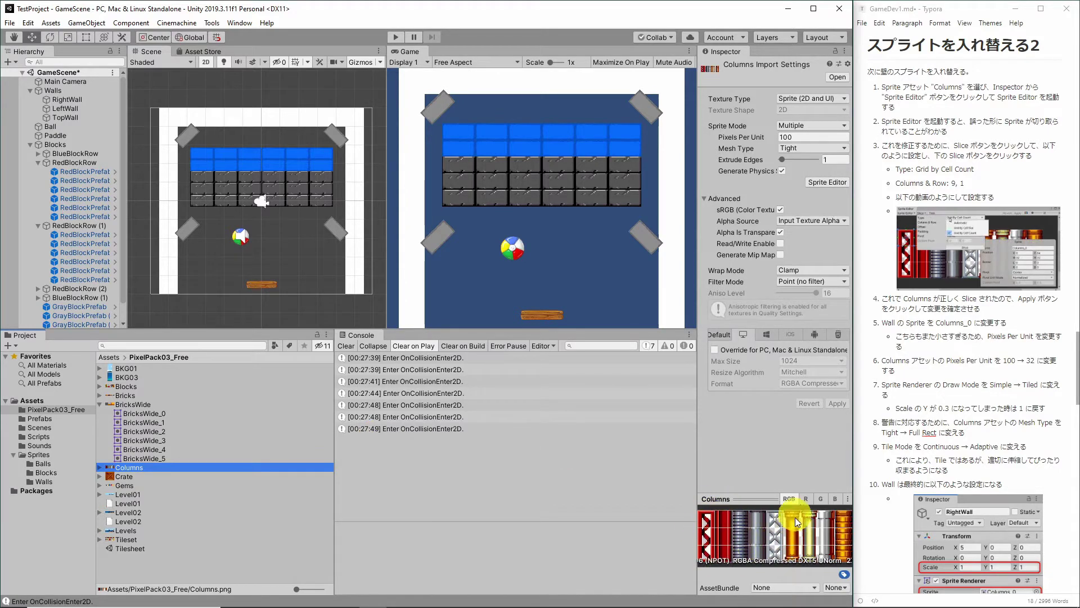
mouse_move(735, 497)
mouse_down()
mouse_move(737, 447)
mouse_move(737, 463)
mouse_up()
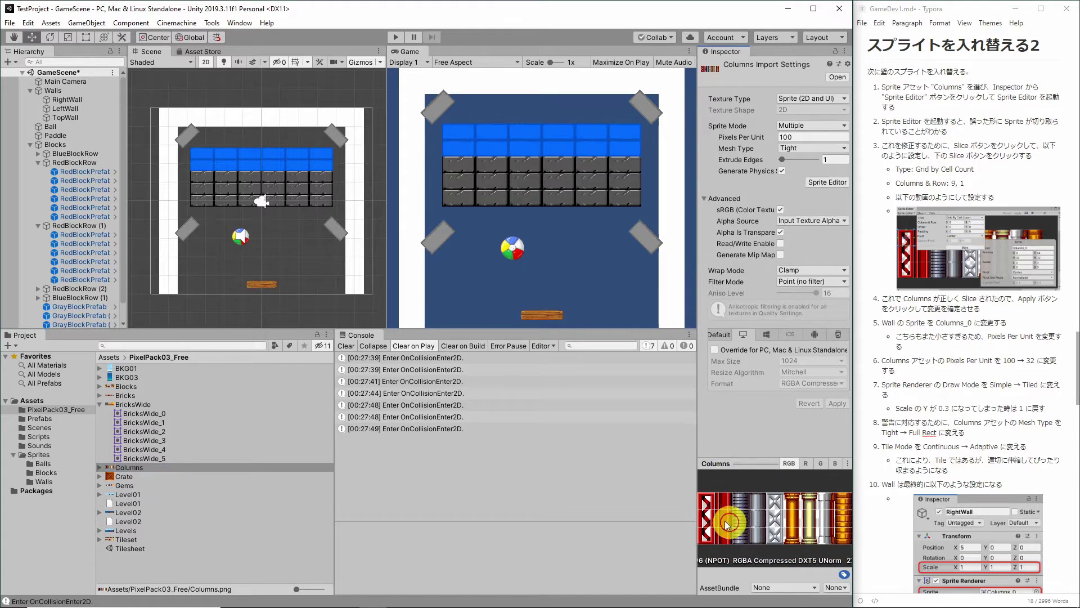
click(129, 469)
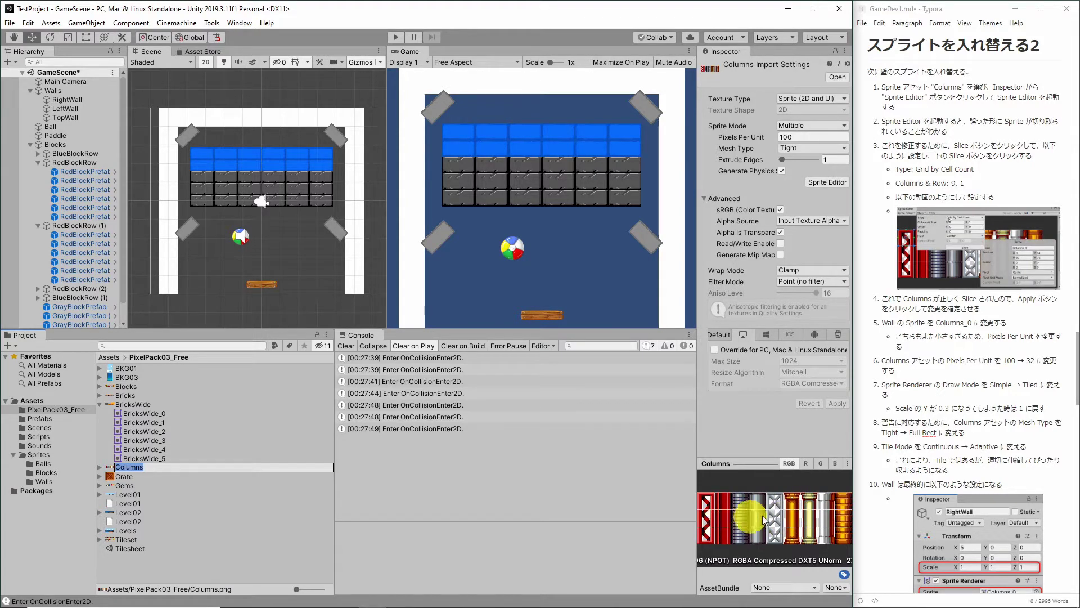
click(738, 556)
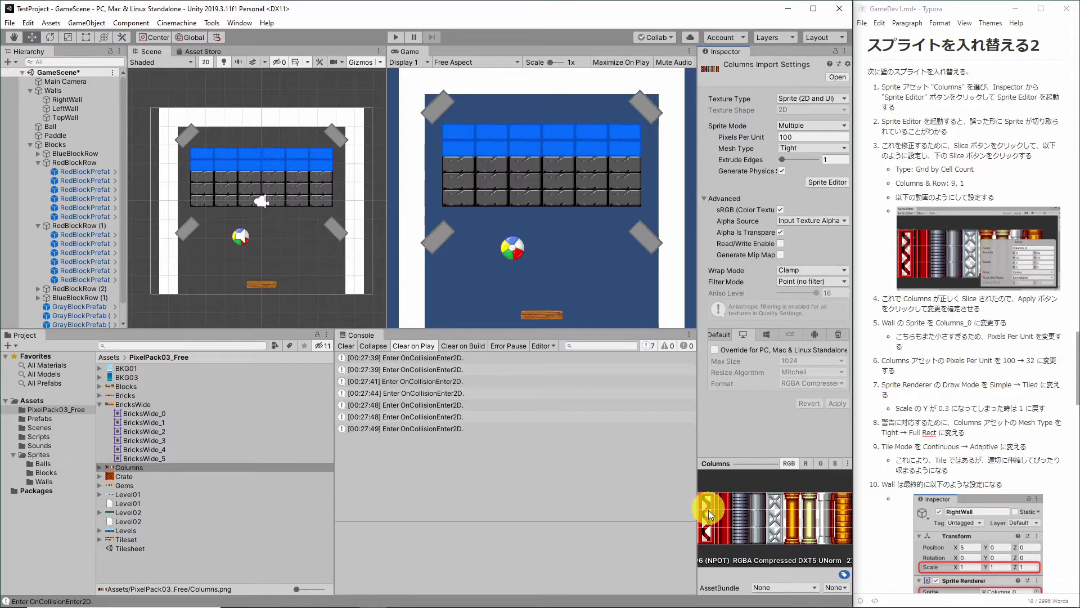
click(135, 465)
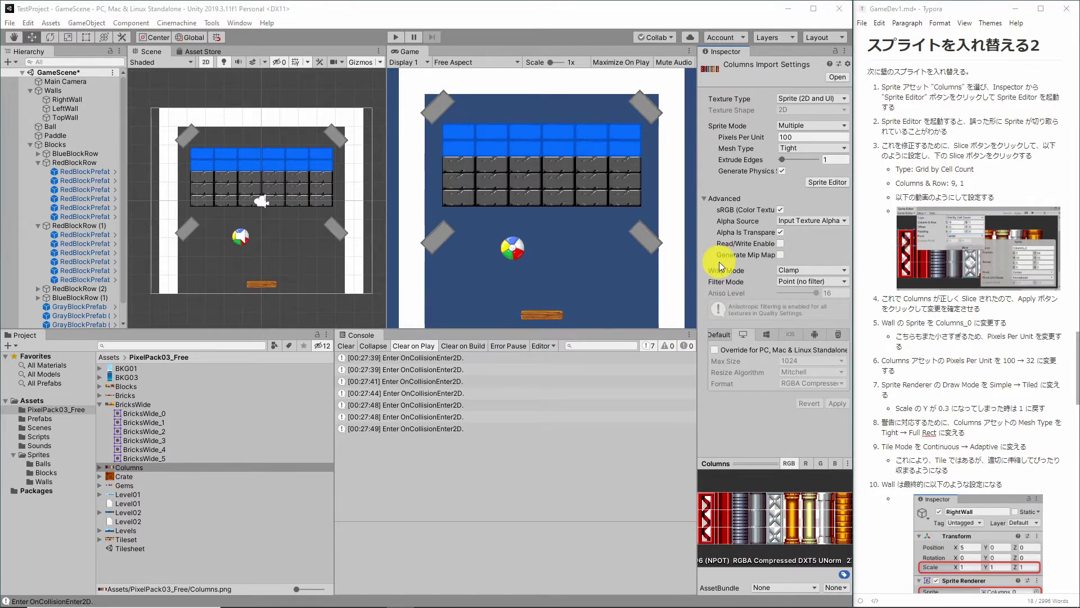
Step: Open the Columns sheet in the Sprite Editor, moved up-left and enlarged
click(827, 182)
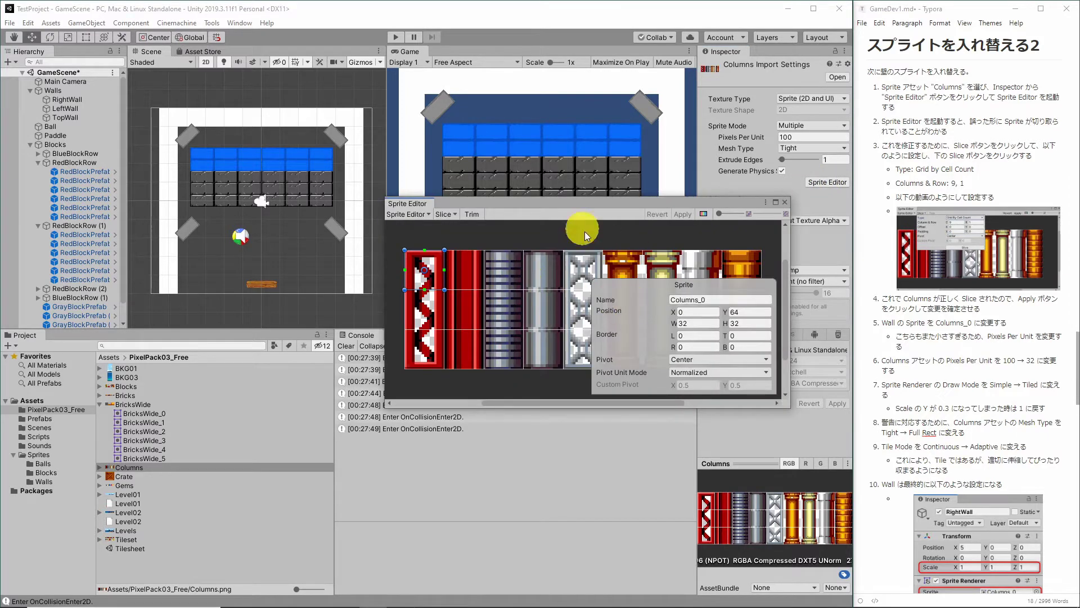
drag(578, 202, 373, 127)
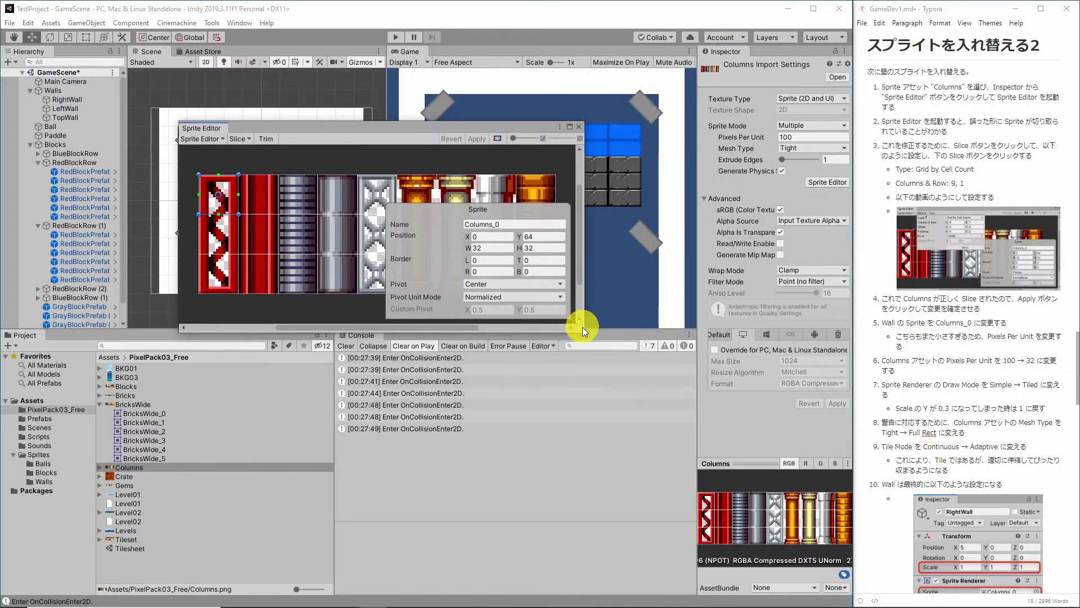
drag(584, 330, 771, 436)
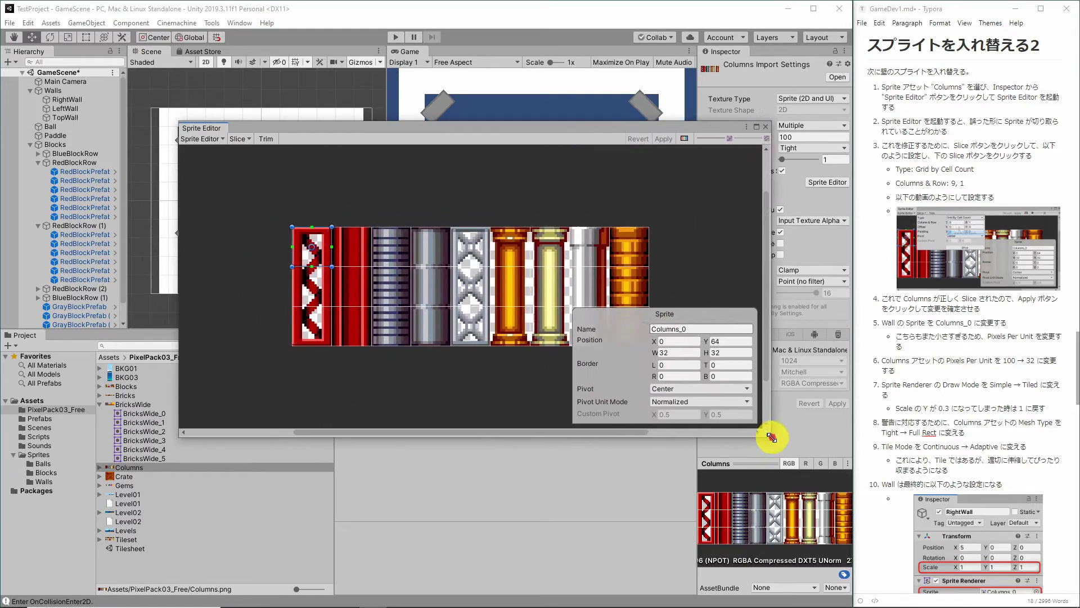
scroll(465, 373, up, 3)
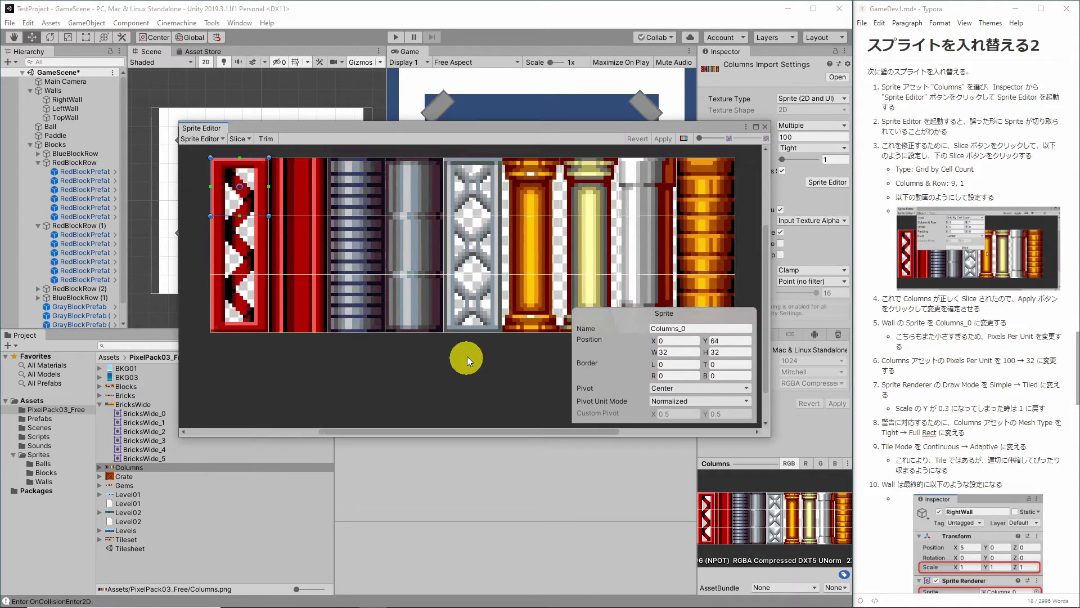
scroll(465, 315, up, 2)
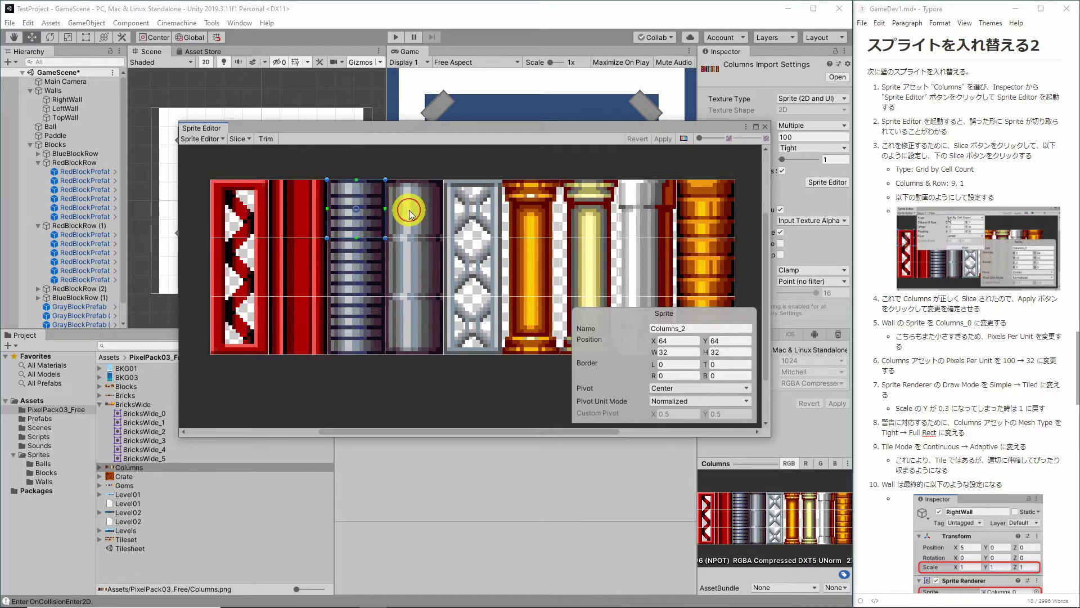
Step: Inspect the existing 32×32 slices across the columns' top and middle cells
click(459, 209)
click(525, 206)
click(583, 208)
click(641, 205)
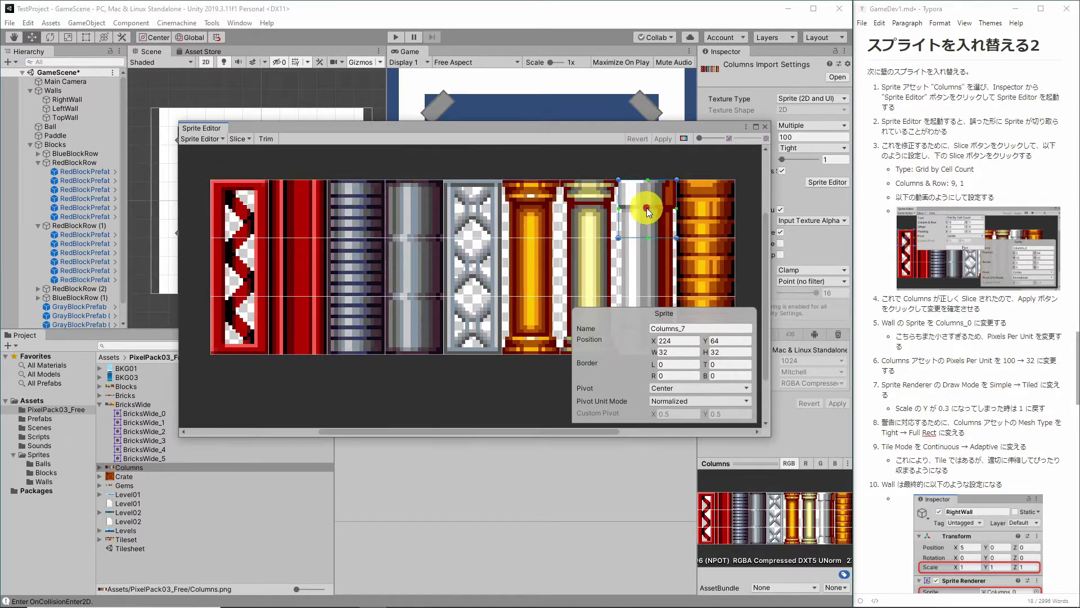
click(698, 208)
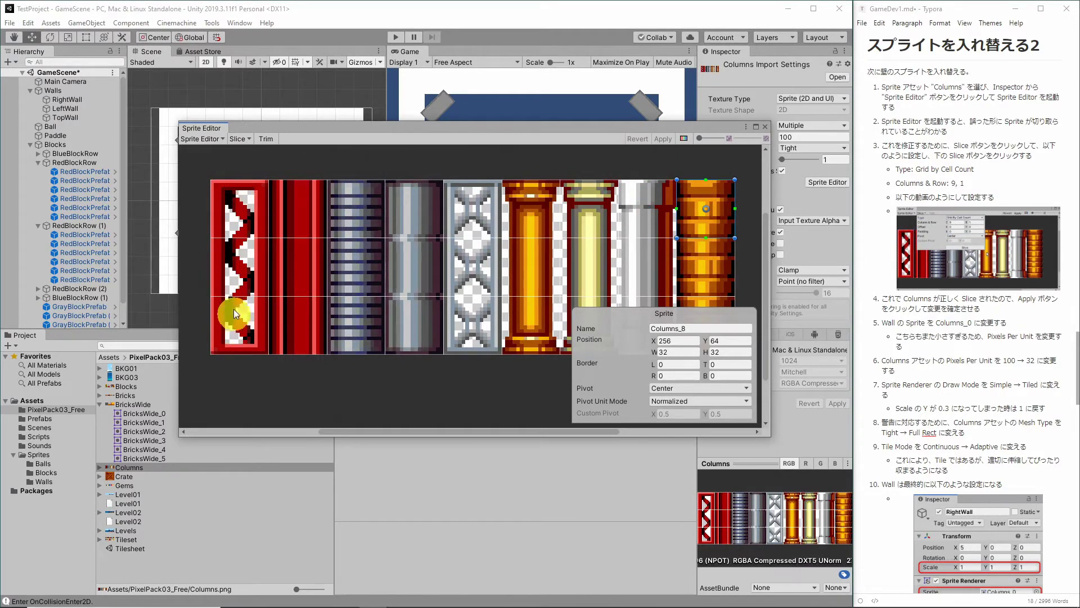
click(232, 247)
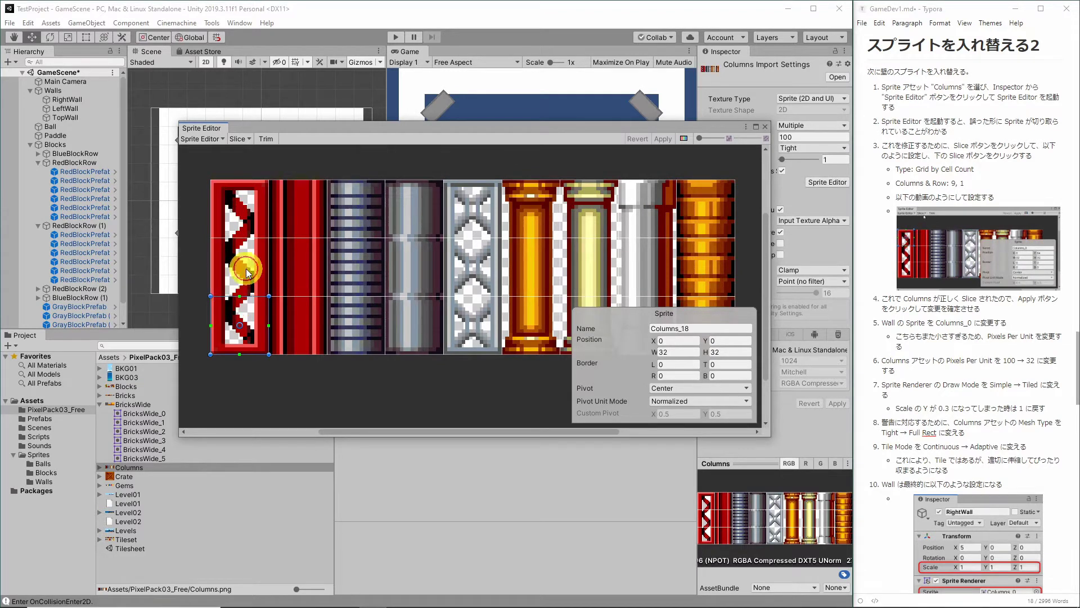
click(246, 219)
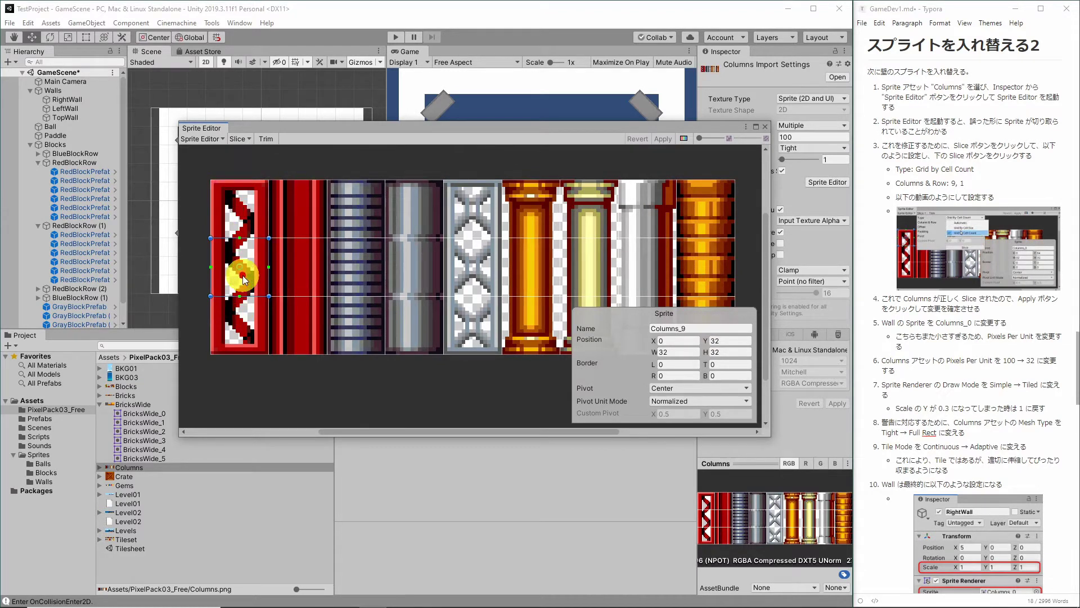
click(250, 218)
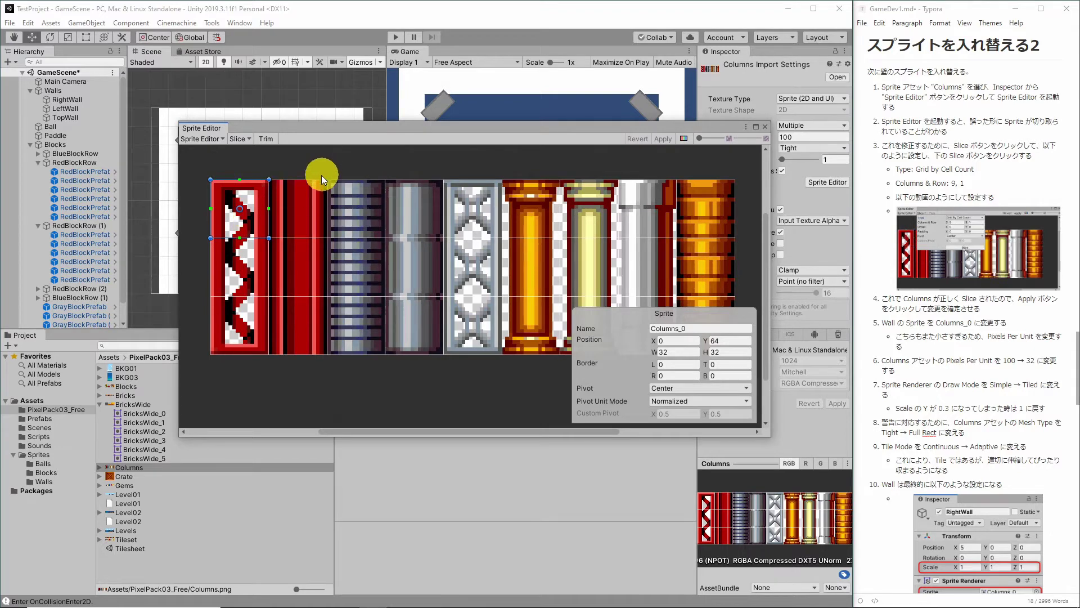
Step: Expand Columns in Project to list its sub-sprites, select Columns_1, and open the Slice options
click(100, 470)
click(137, 480)
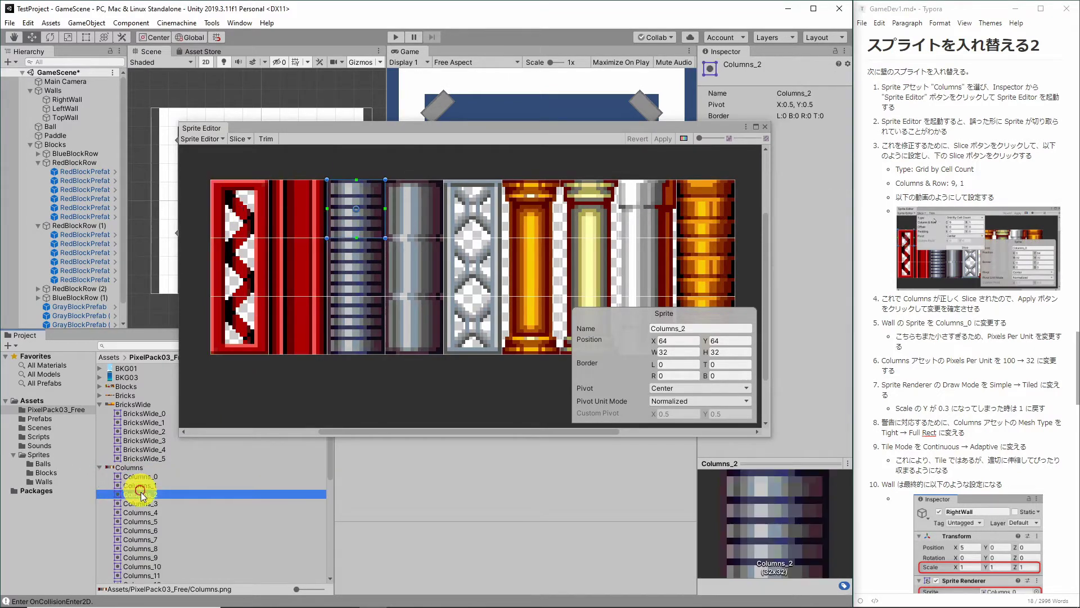
click(140, 484)
click(149, 494)
key(Up)
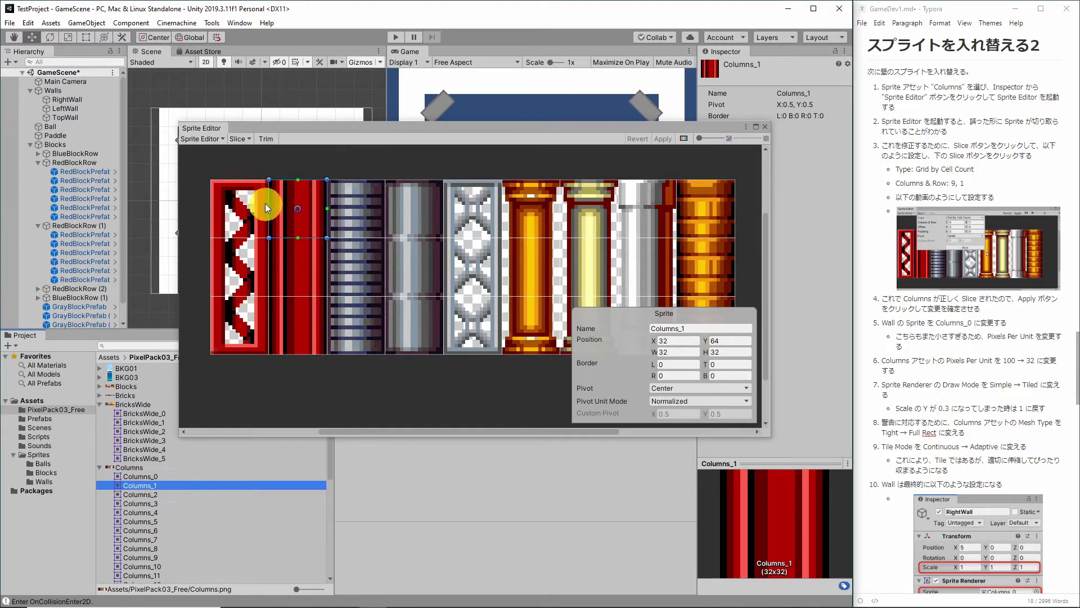
click(245, 139)
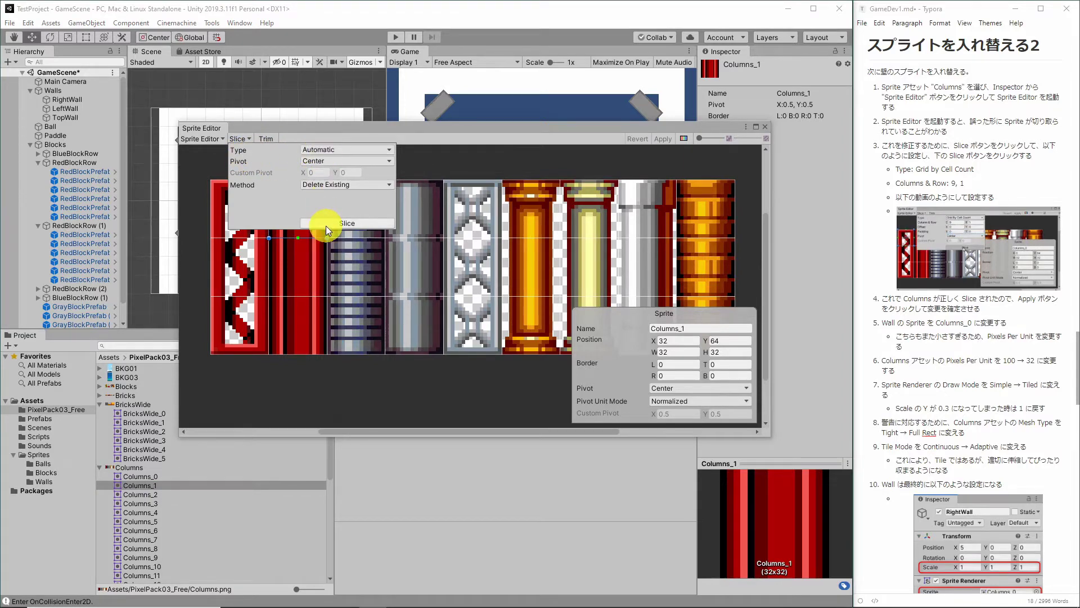
Step: Slice the Columns sheet with Grid By Cell Count into 9 columns and 1 row
click(323, 150)
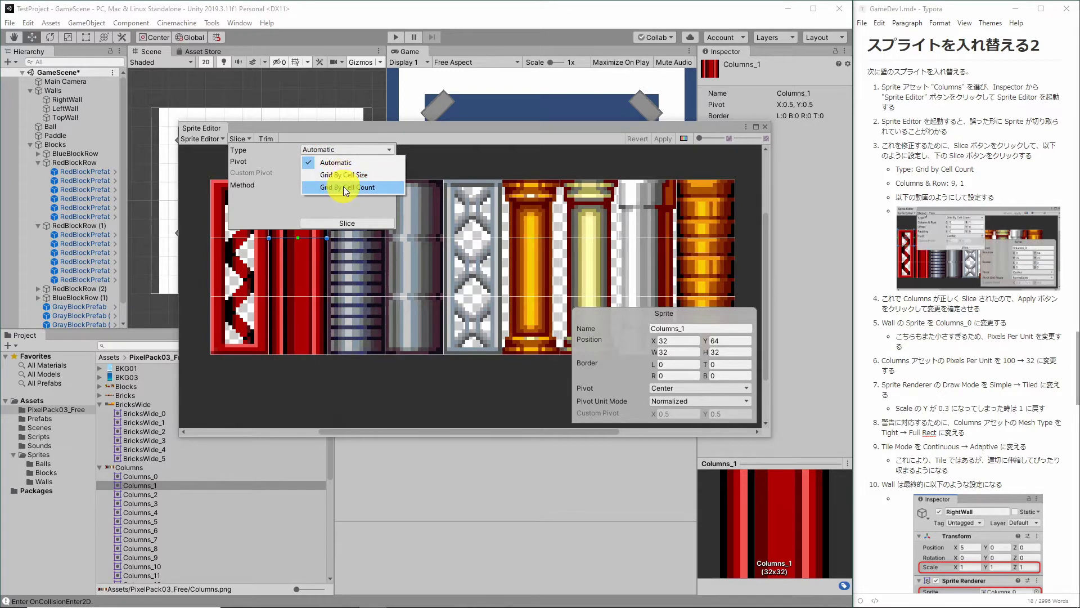
click(190, 204)
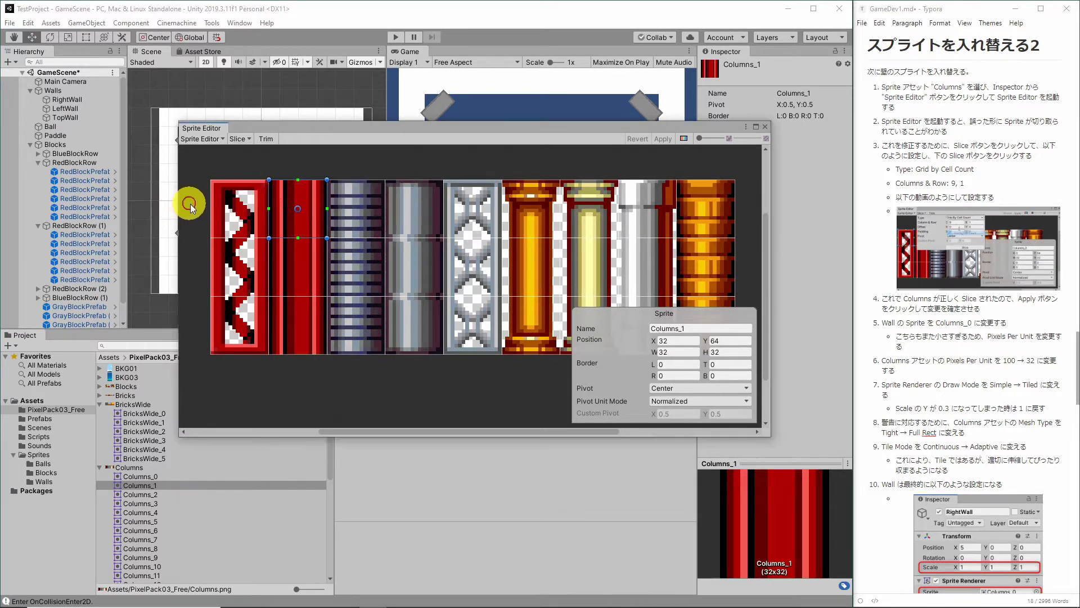
click(296, 205)
click(240, 139)
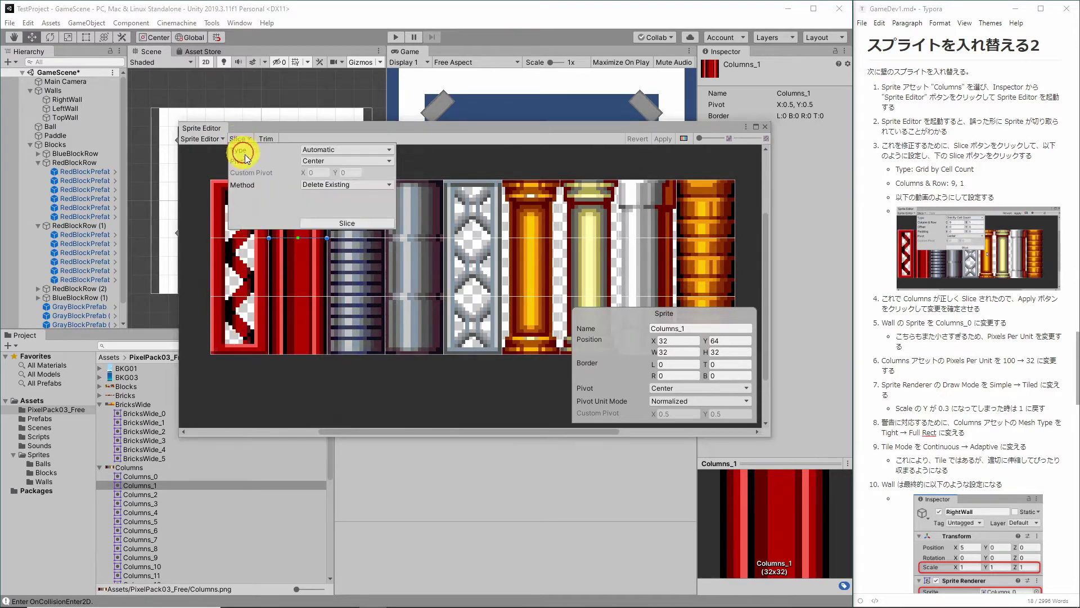
click(318, 152)
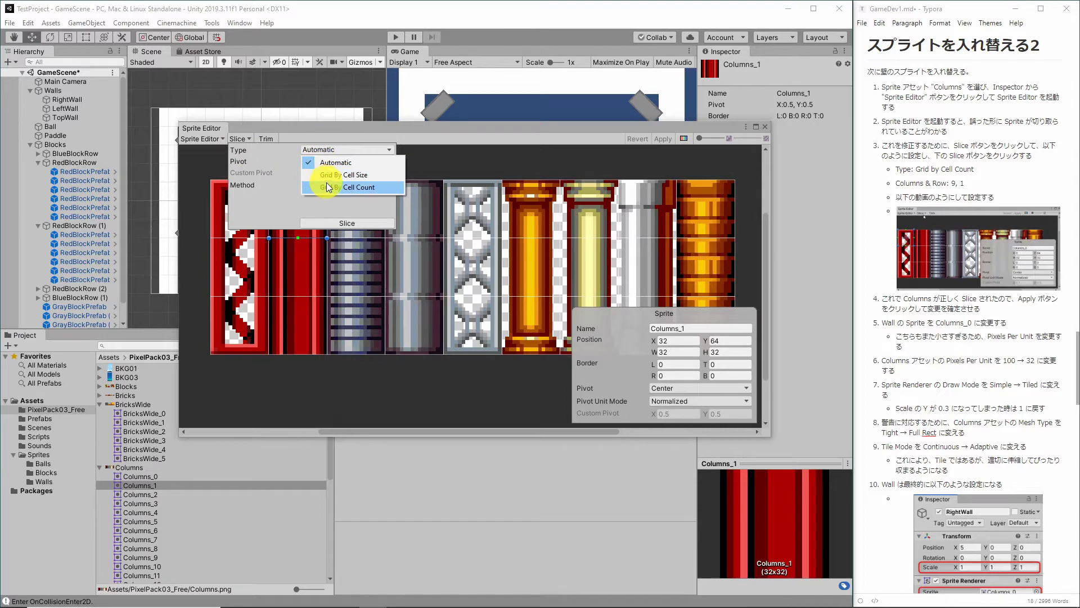
click(298, 125)
click(325, 161)
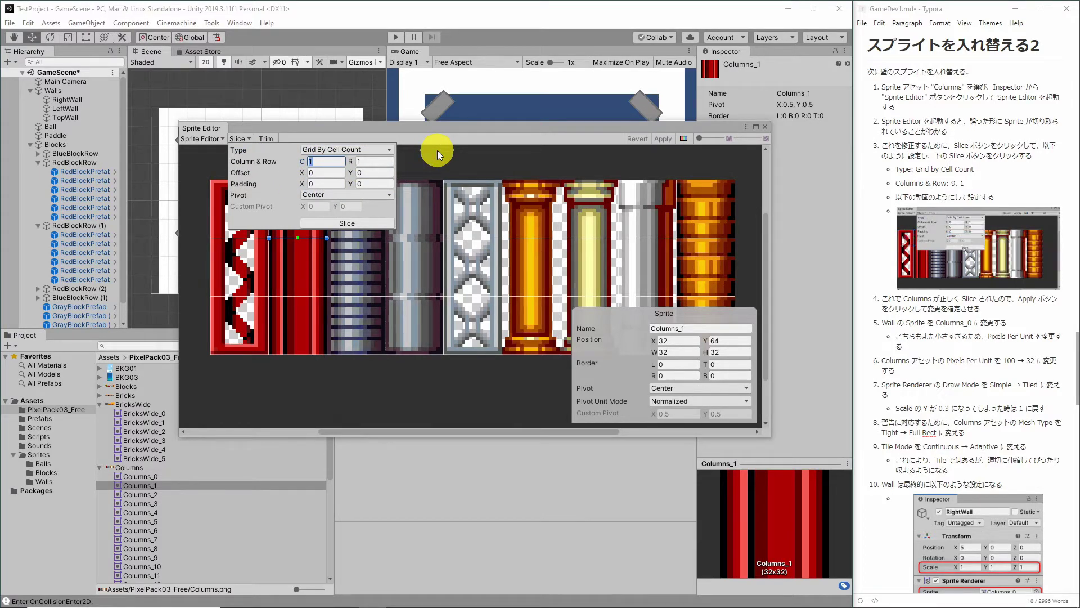
text(9)
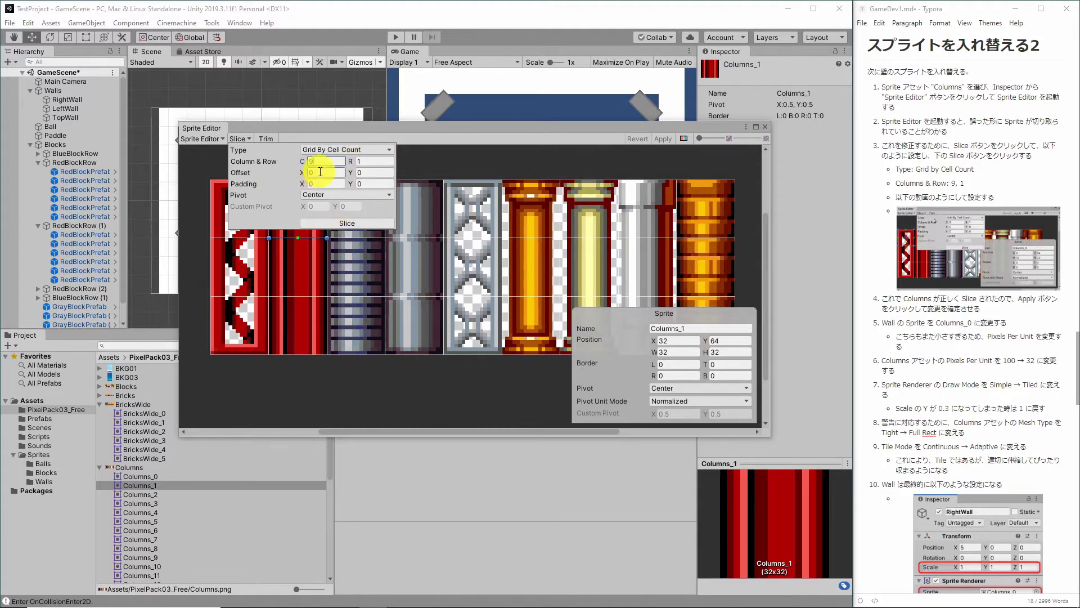
click(342, 223)
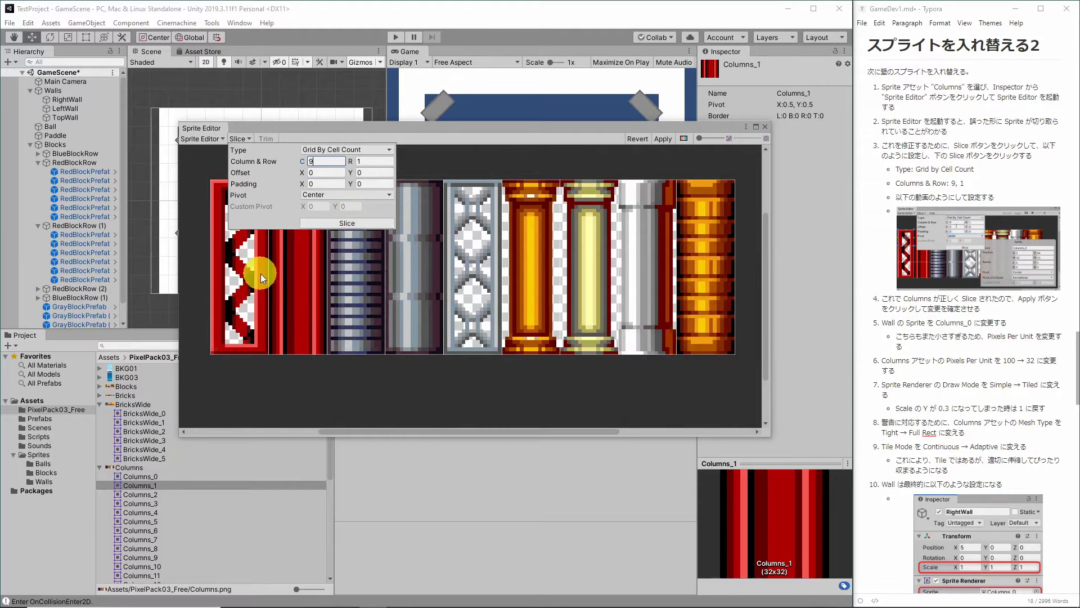
Step: Check each of the nine newly sliced column sprites
click(284, 374)
click(242, 273)
click(291, 278)
click(350, 270)
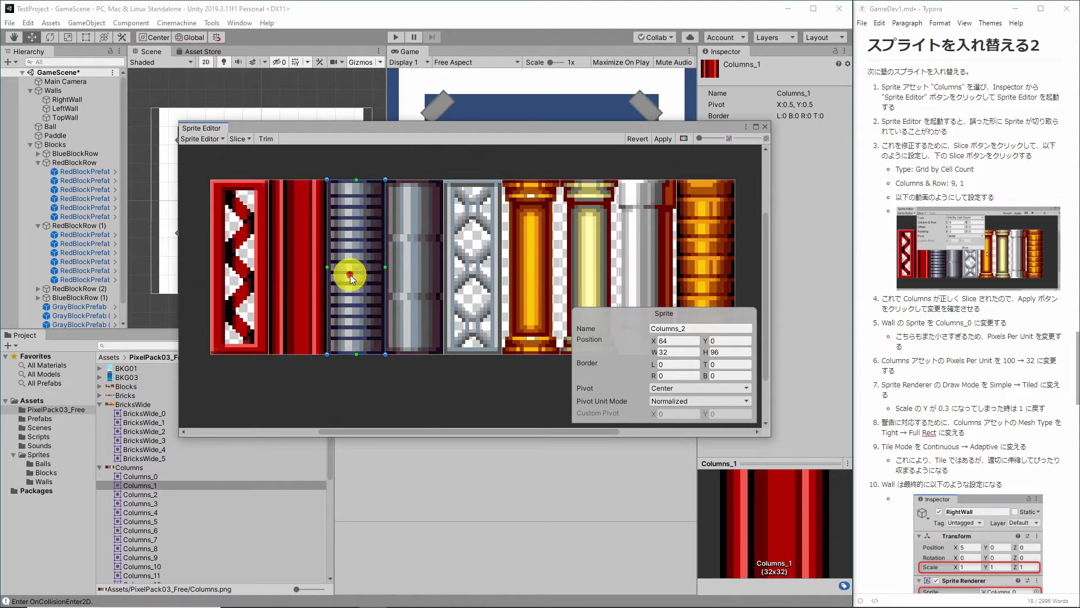
click(410, 270)
click(465, 260)
click(530, 258)
click(587, 248)
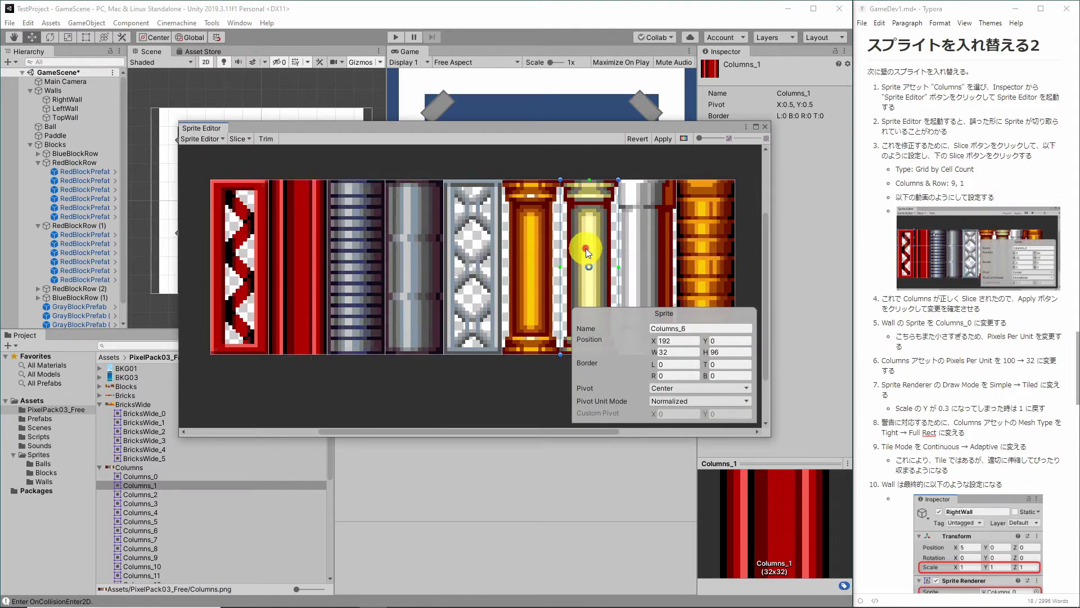
click(656, 245)
click(703, 247)
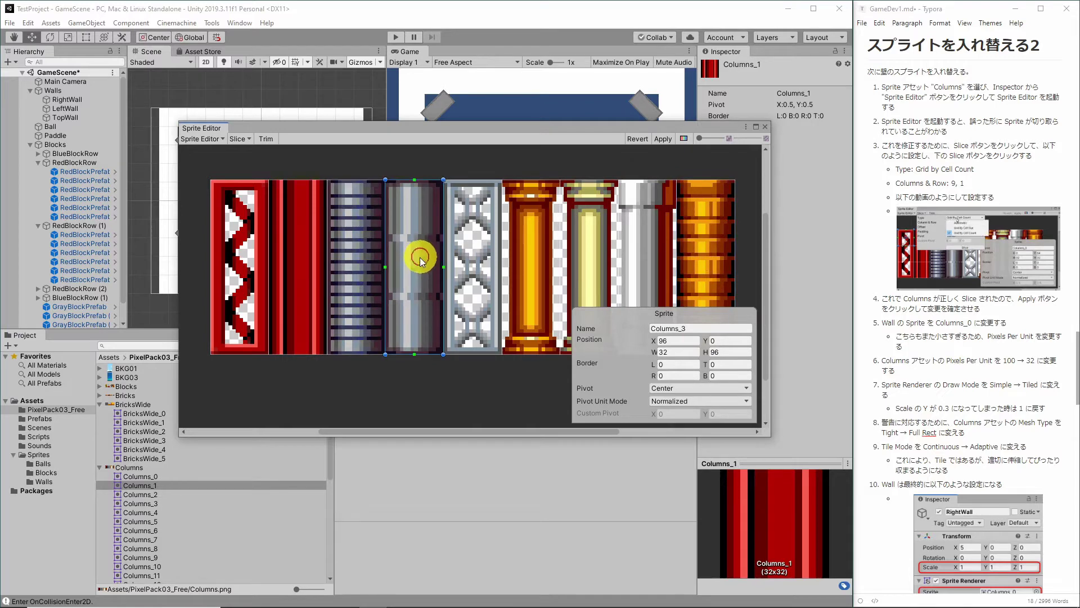
Step: Review sprites Columns_0 through Columns_3, then apply the nine-column slicing
click(242, 251)
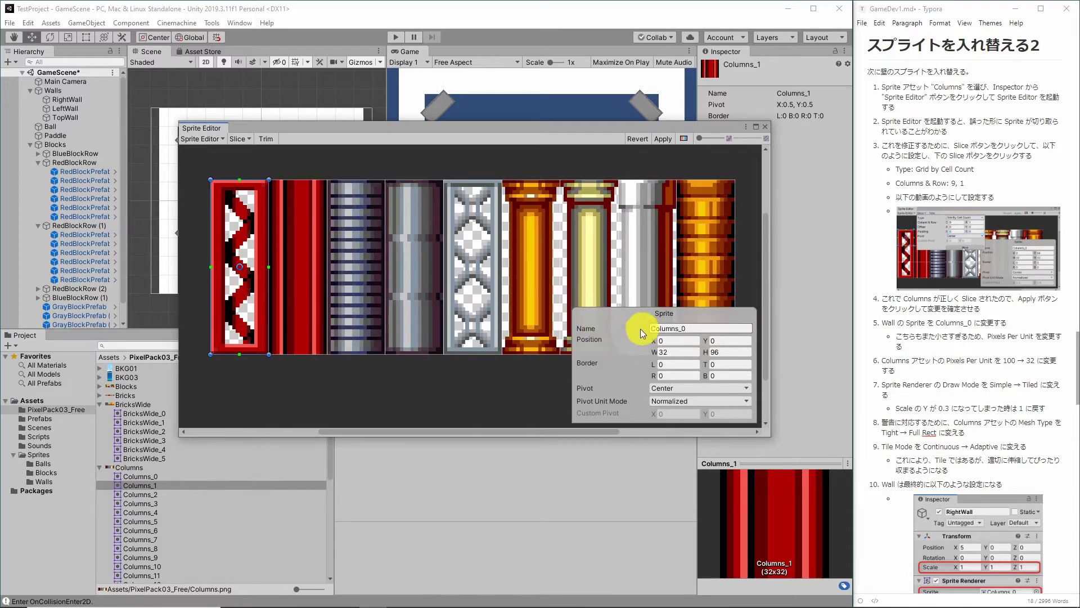
click(311, 270)
click(669, 328)
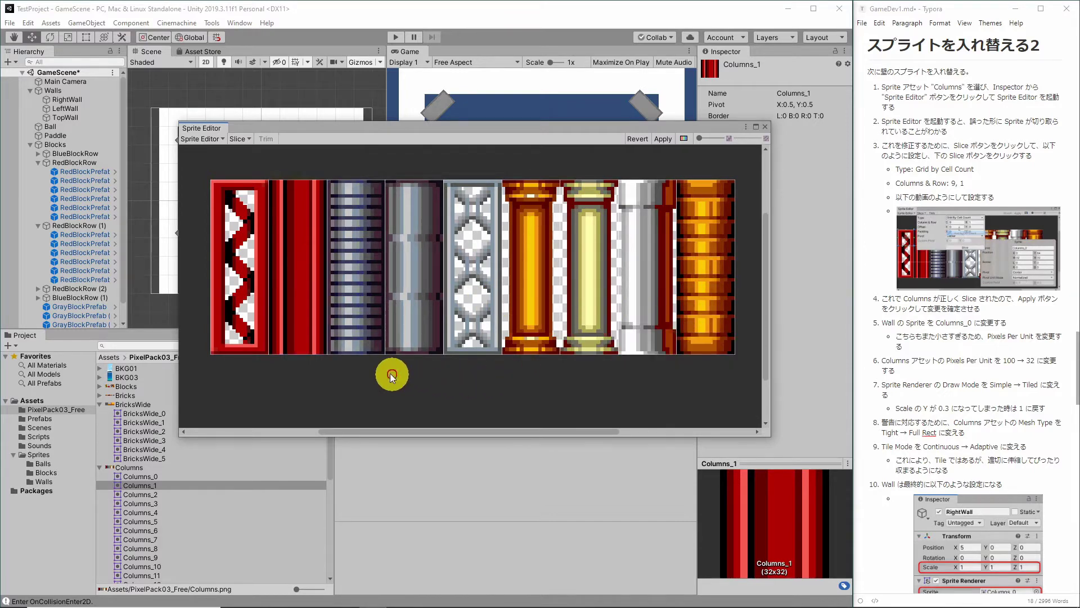
click(242, 284)
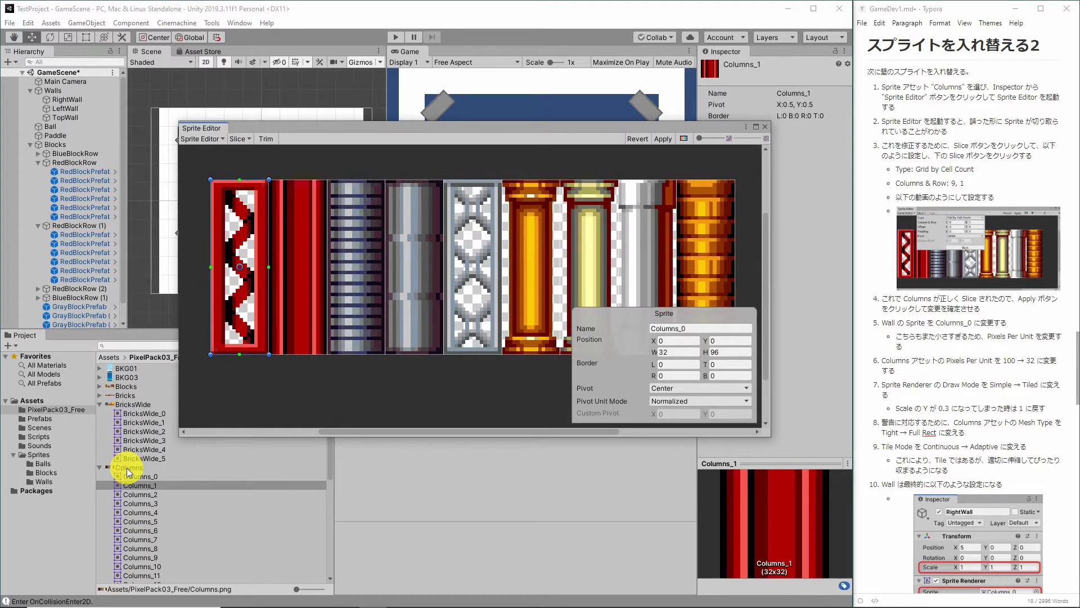
click(343, 276)
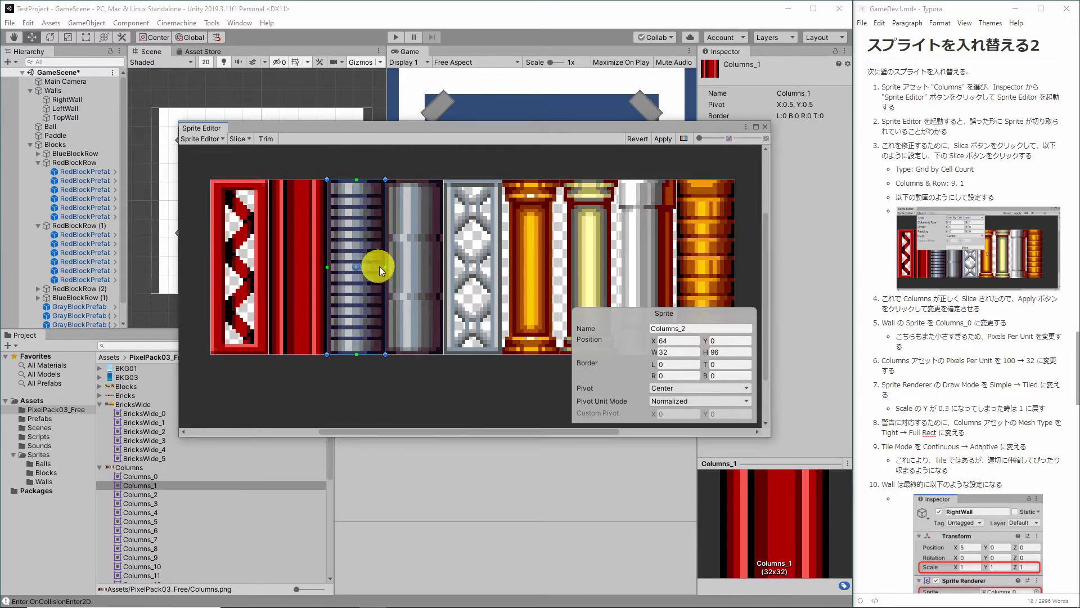
click(409, 294)
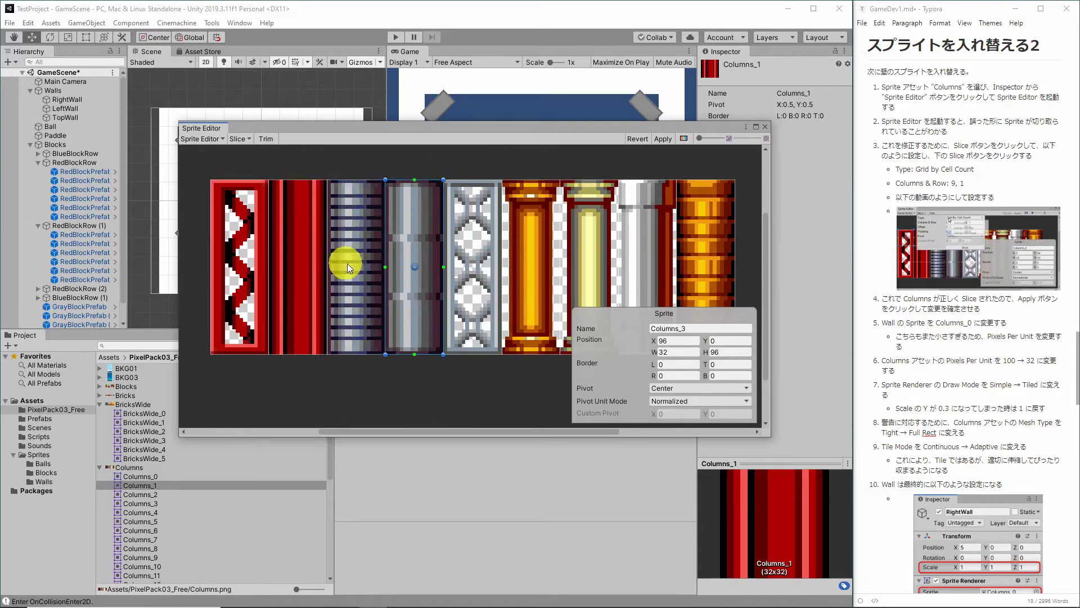
click(245, 258)
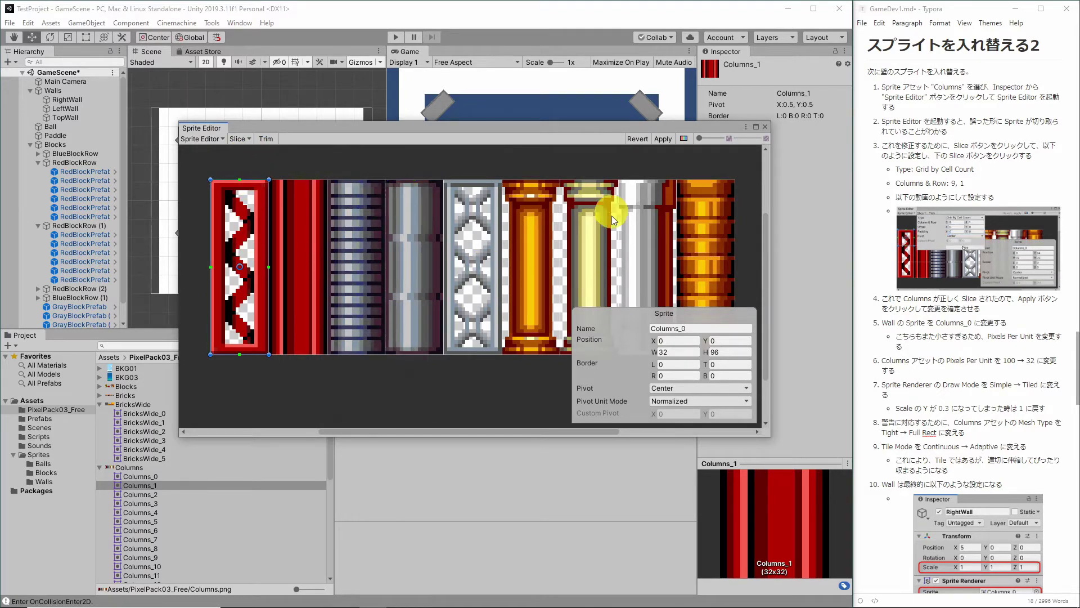
click(659, 140)
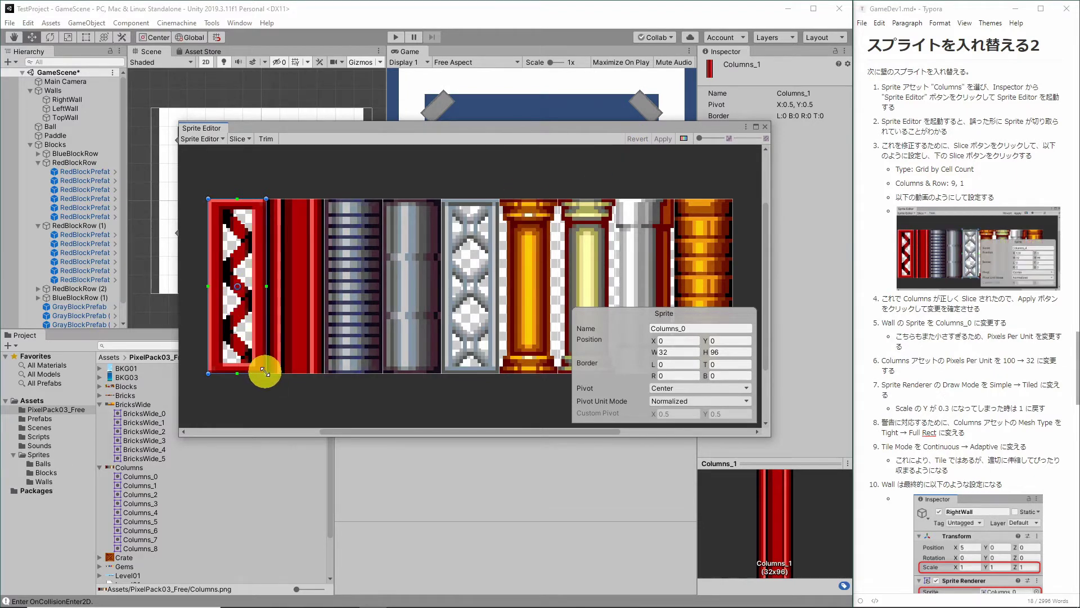
Step: Try shrinking the Columns_0 slice rectangle, then revert the slice edits
drag(266, 372, 256, 332)
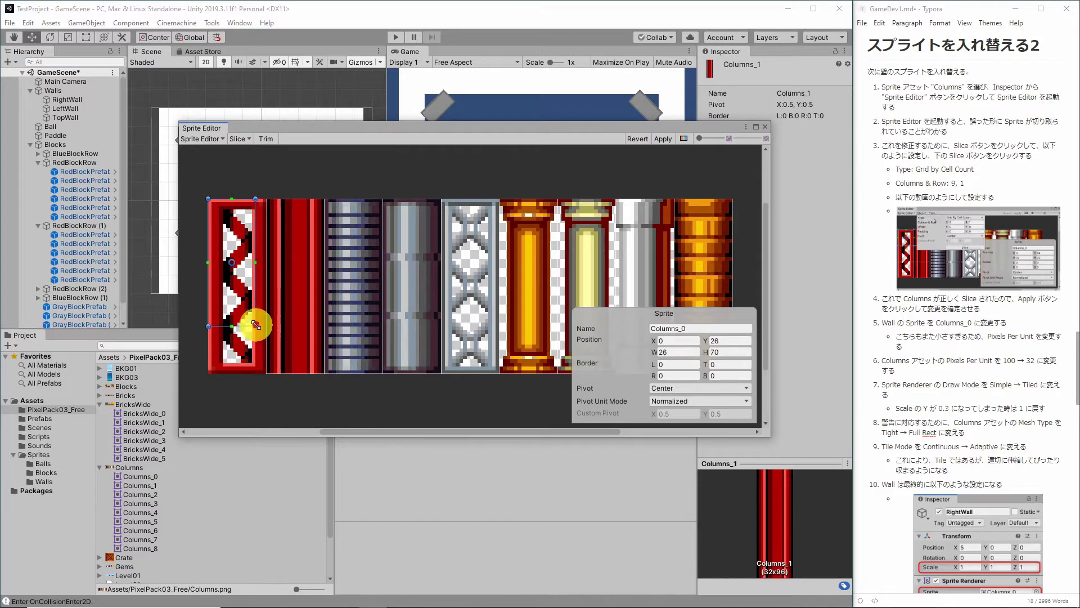
click(297, 309)
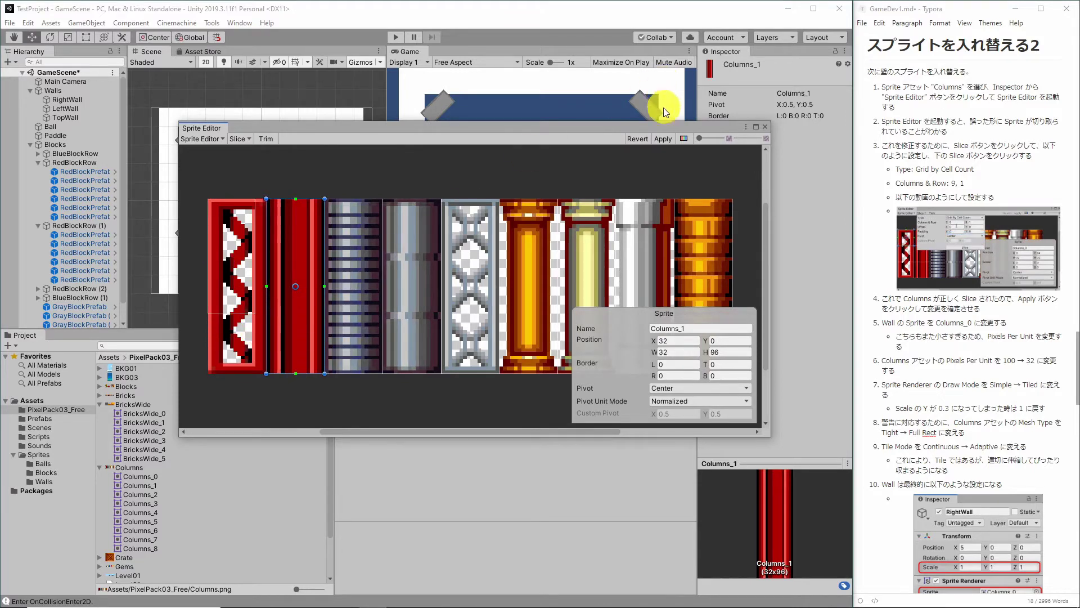
click(645, 138)
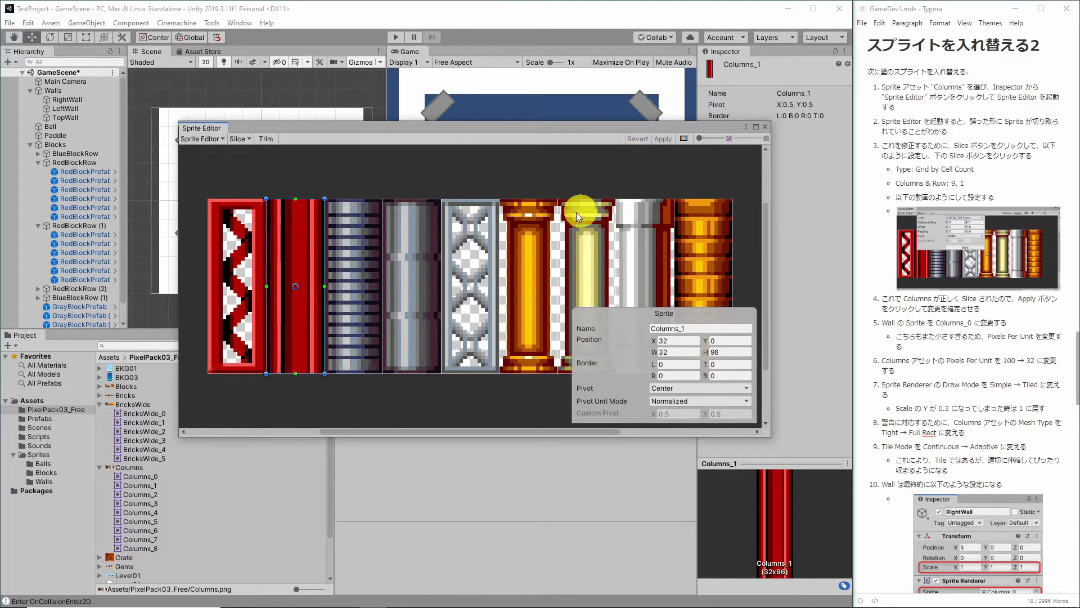
click(230, 257)
Step: Close the Sprite Editor and select the left wall in the Scene view
click(761, 130)
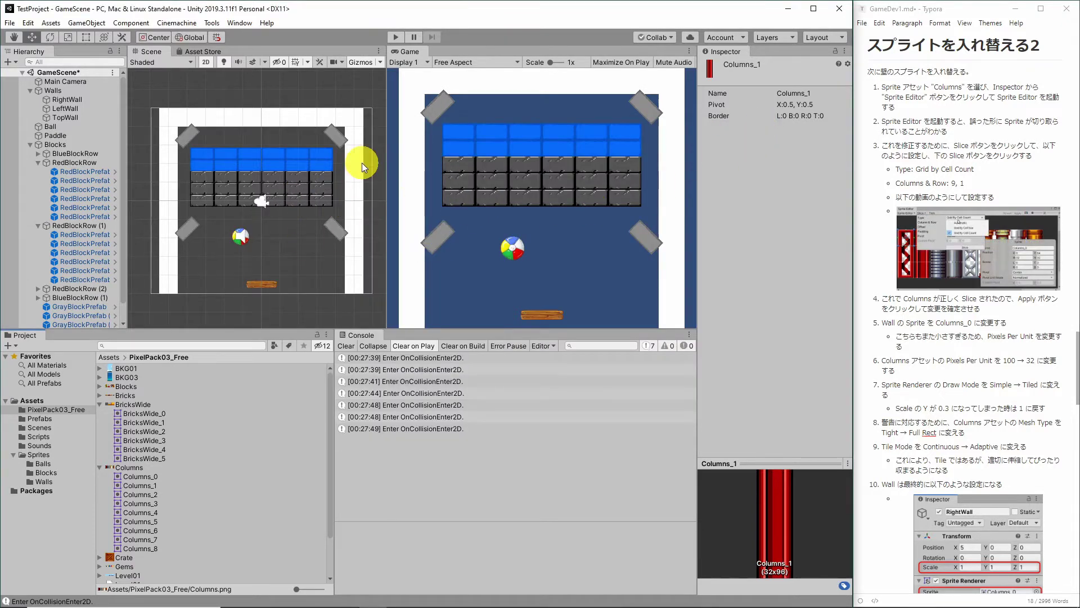
click(167, 202)
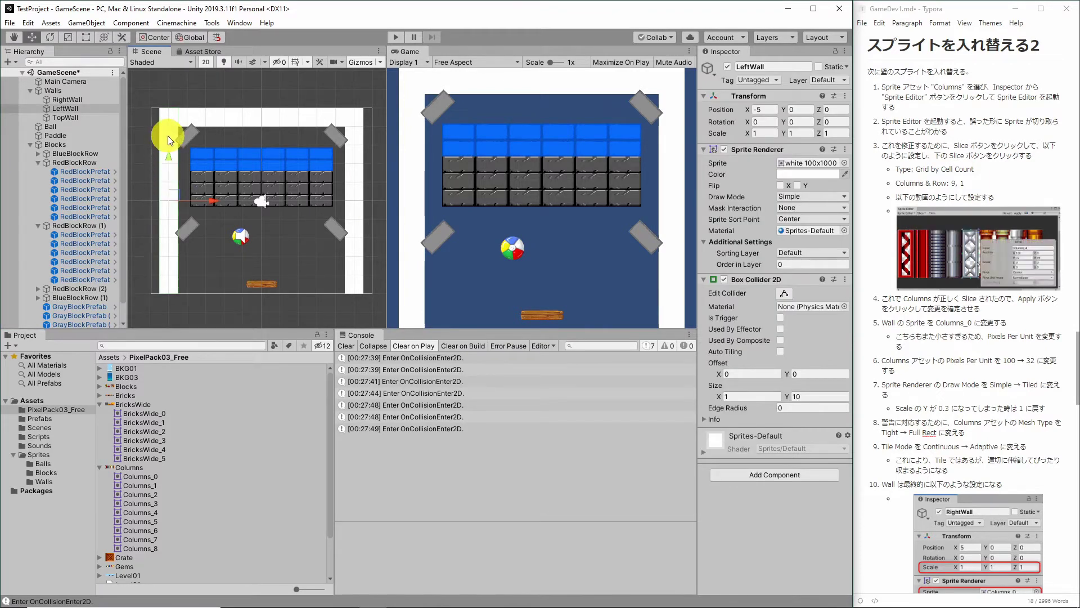
scroll(161, 224, up, 1)
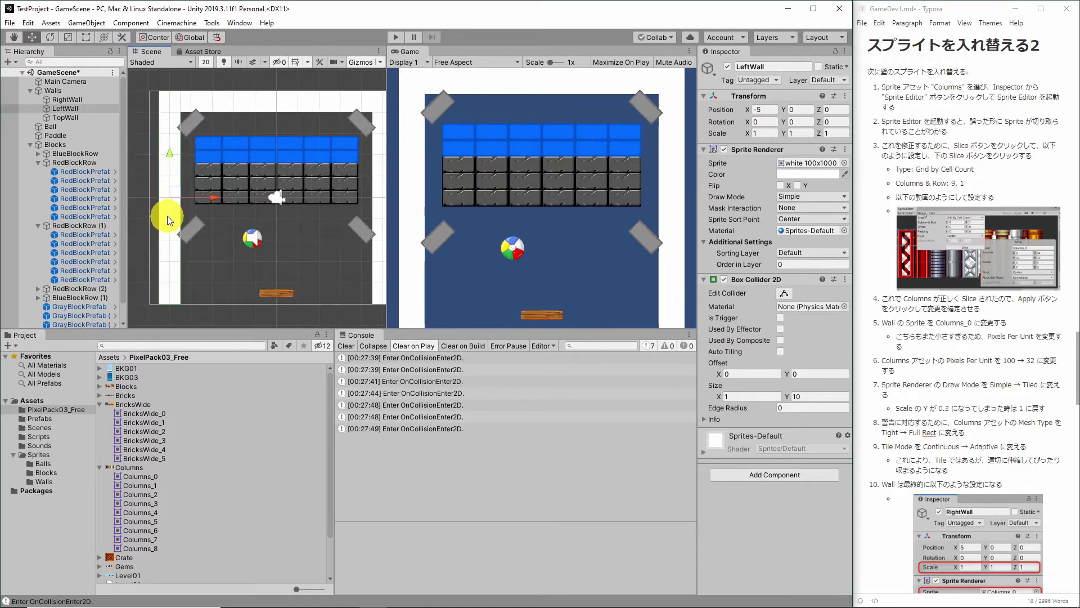
Step: Assign the Columns_0 sprite to the left wall via a 'colum' search, then select the Columns sheet
click(843, 163)
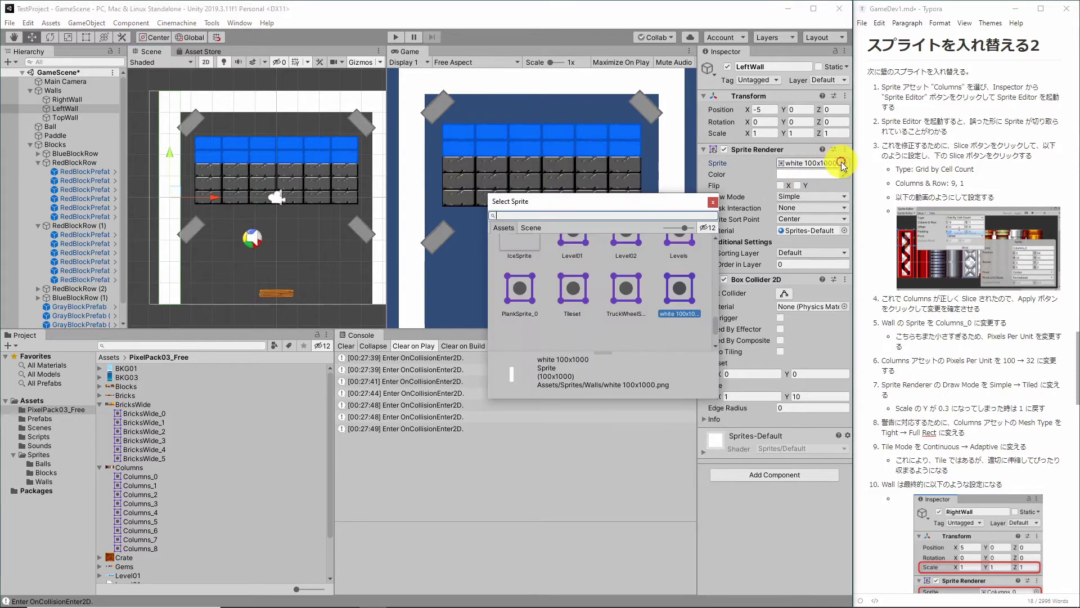
text(colum)
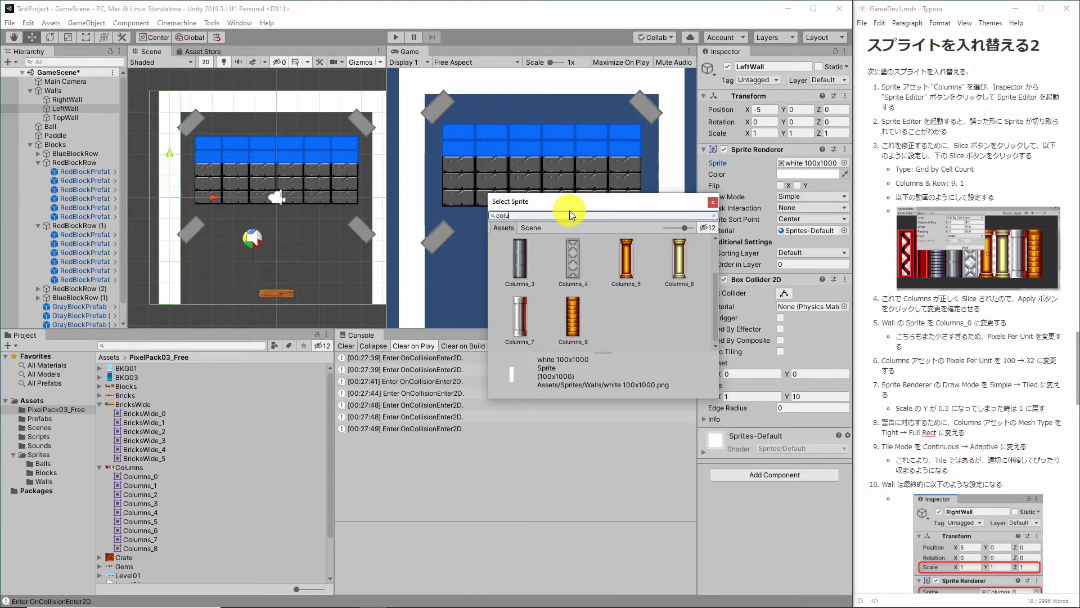
scroll(640, 264, up, 3)
click(572, 264)
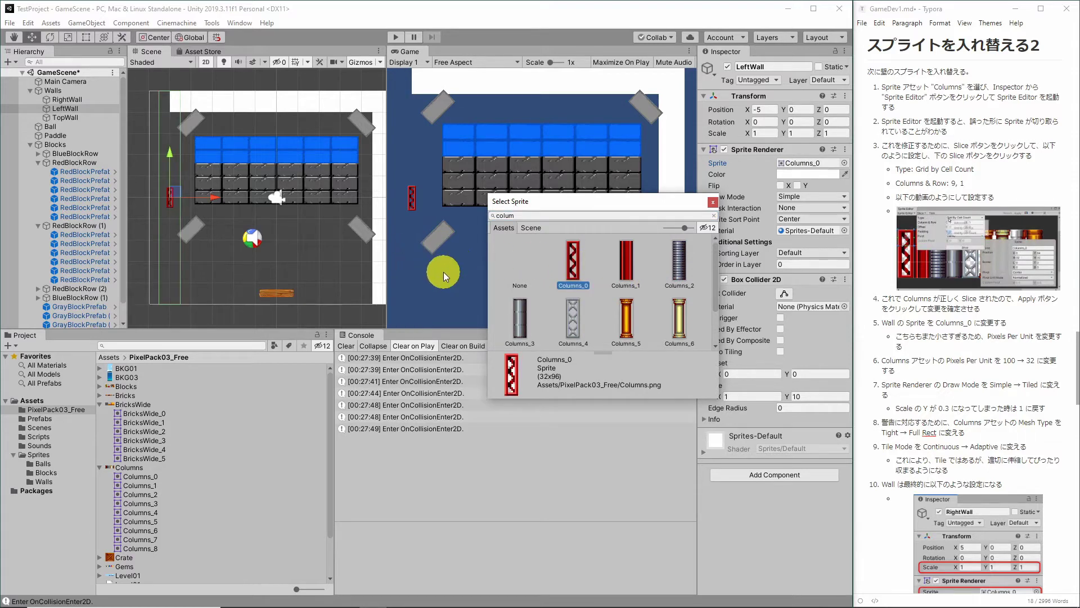
click(444, 271)
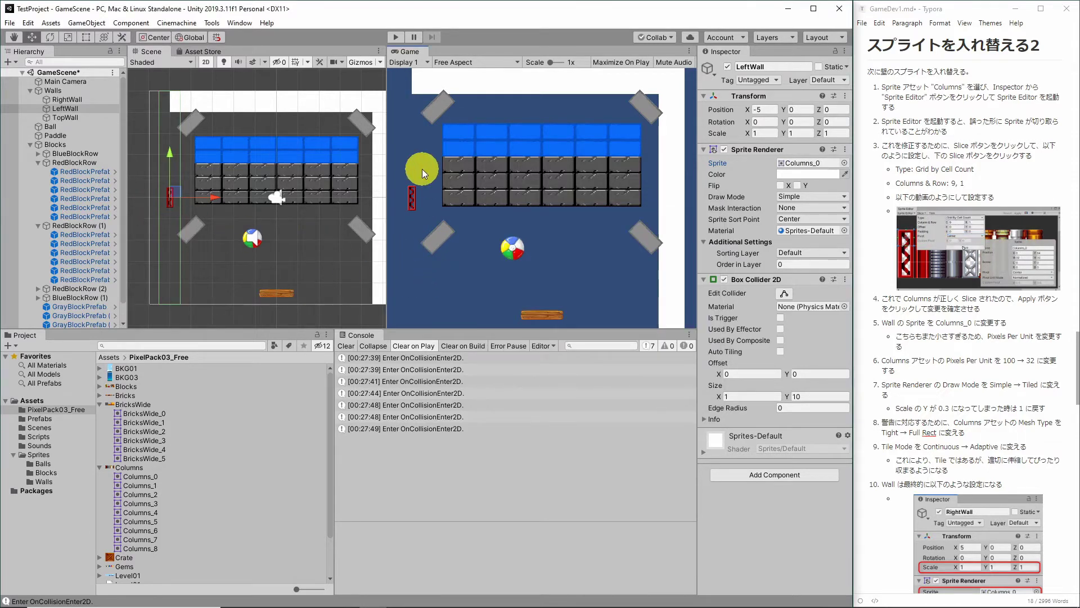
click(129, 467)
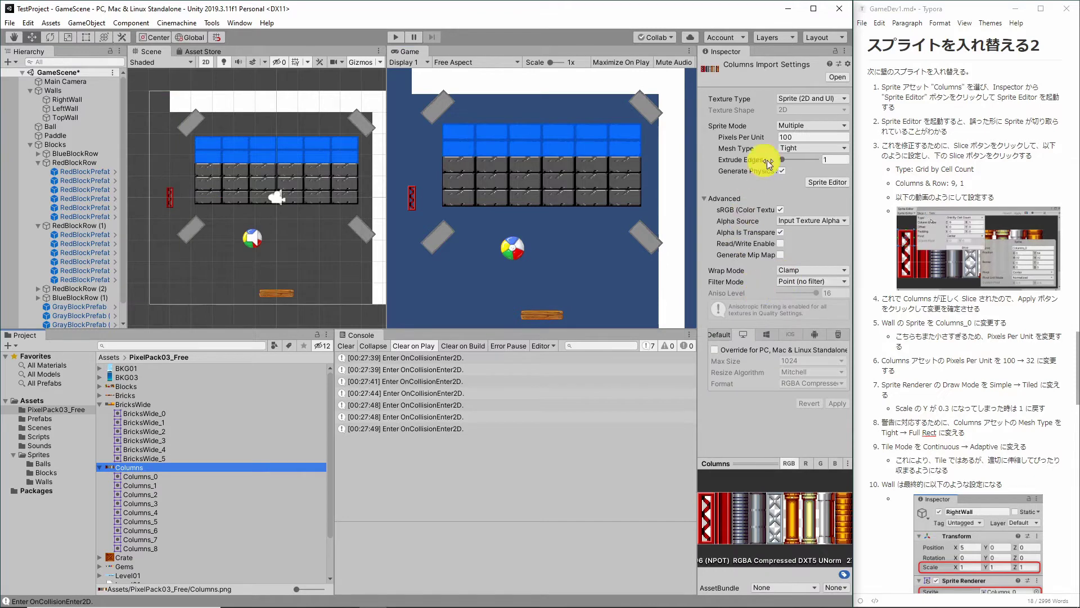
Step: Apply 32 Pixels Per Unit to the Columns sheet and reselect the left wall to check its size
click(785, 138)
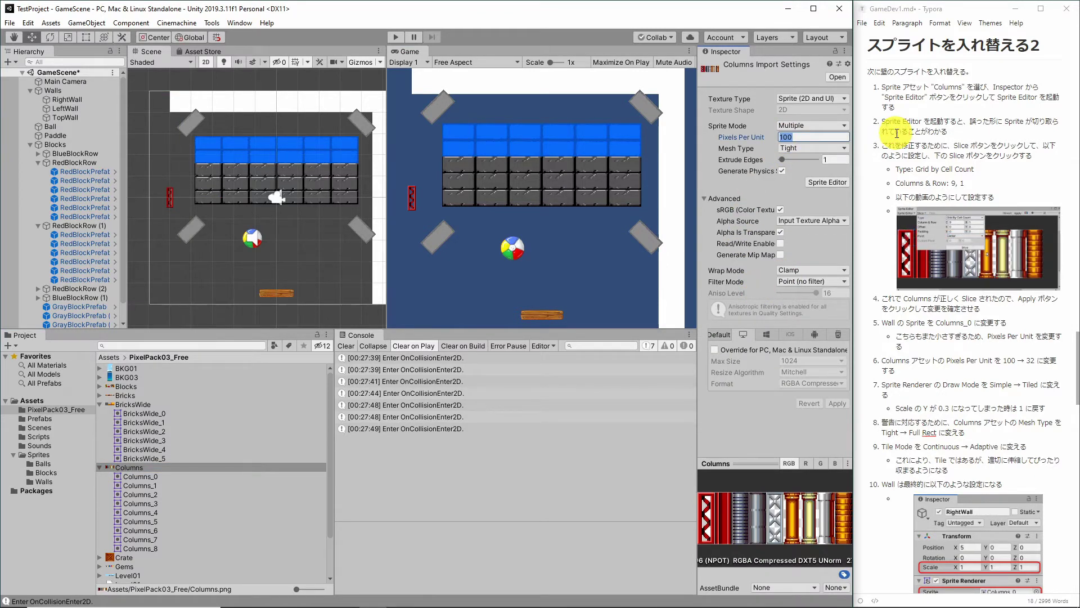
text(32)
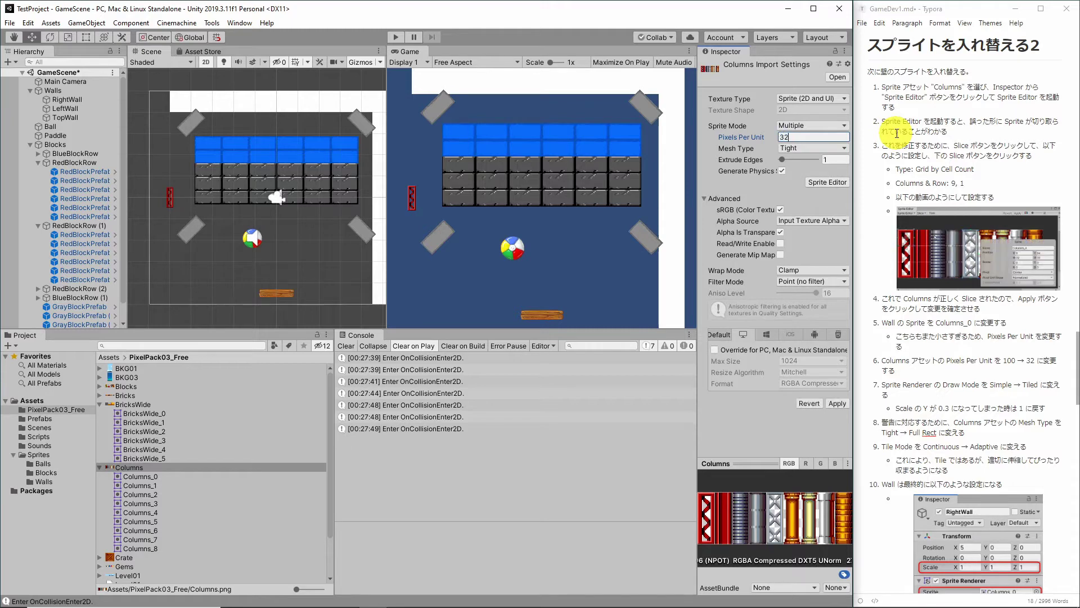
click(836, 402)
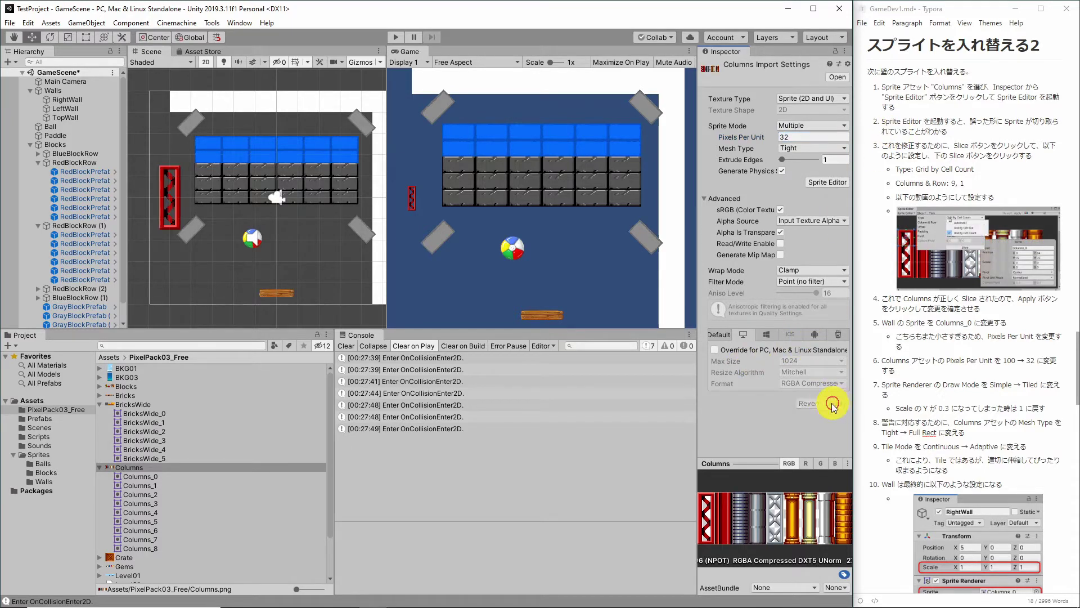
click(170, 186)
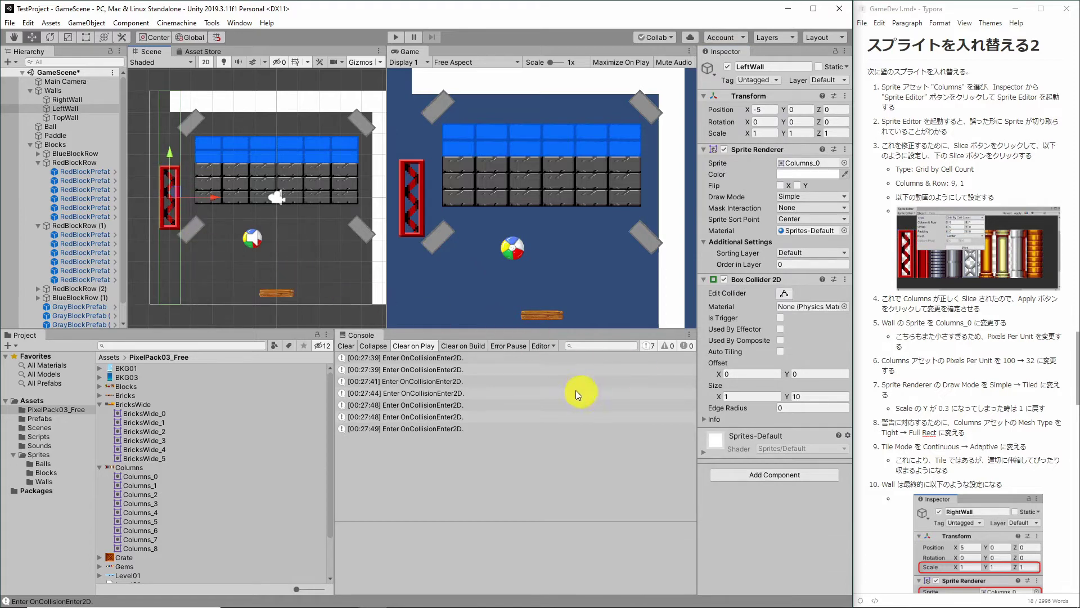
click(127, 470)
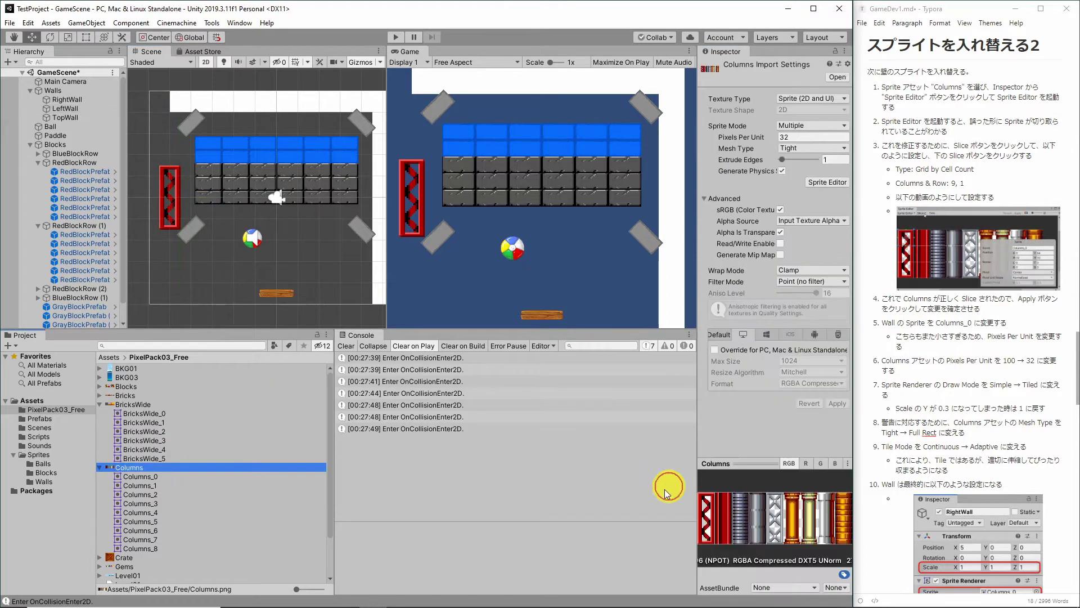
drag(697, 547, 610, 550)
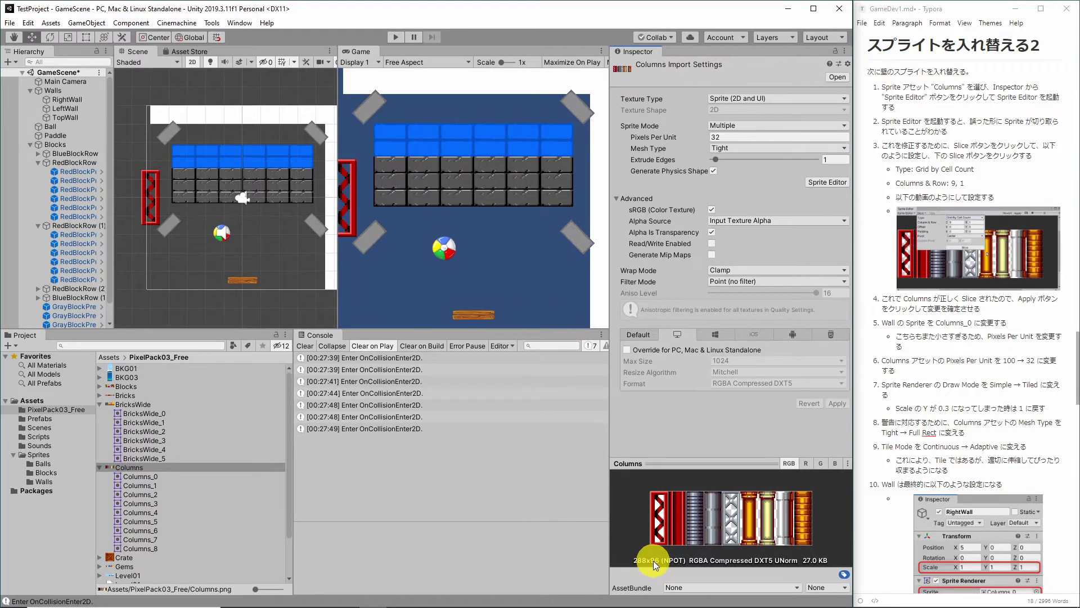
key(super+r)
text(calc)
key(Return)
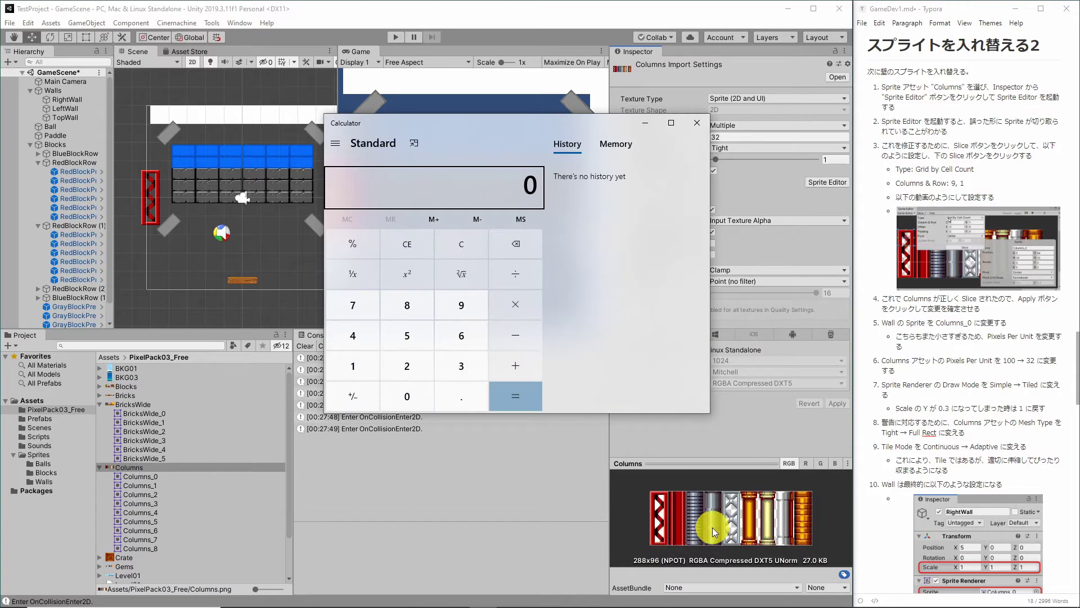
click(664, 308)
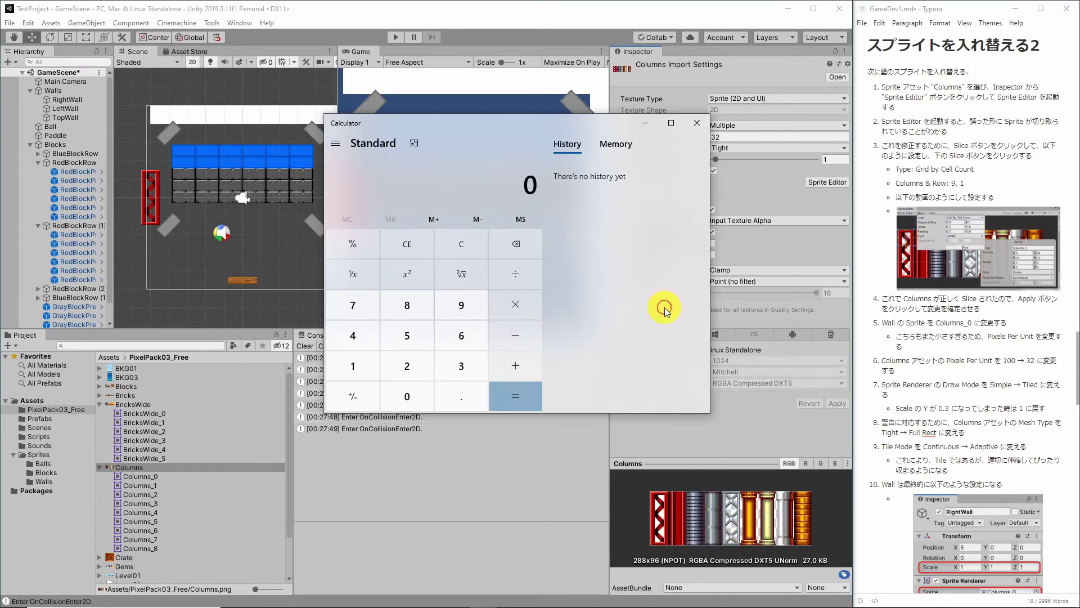
text(288)
key(slash)
text(9)
key(Return)
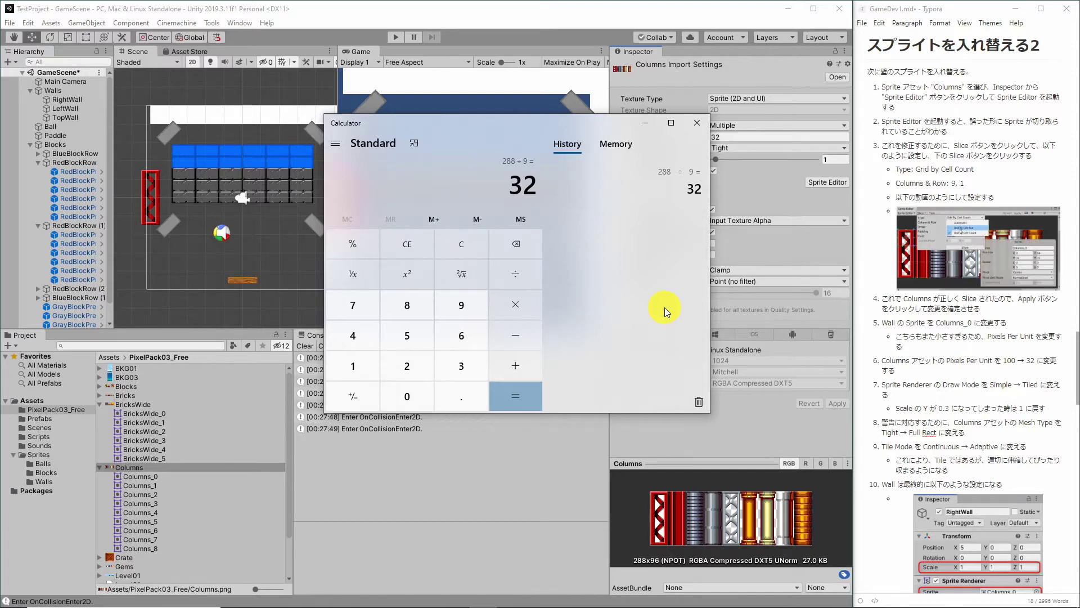
click(271, 259)
click(331, 214)
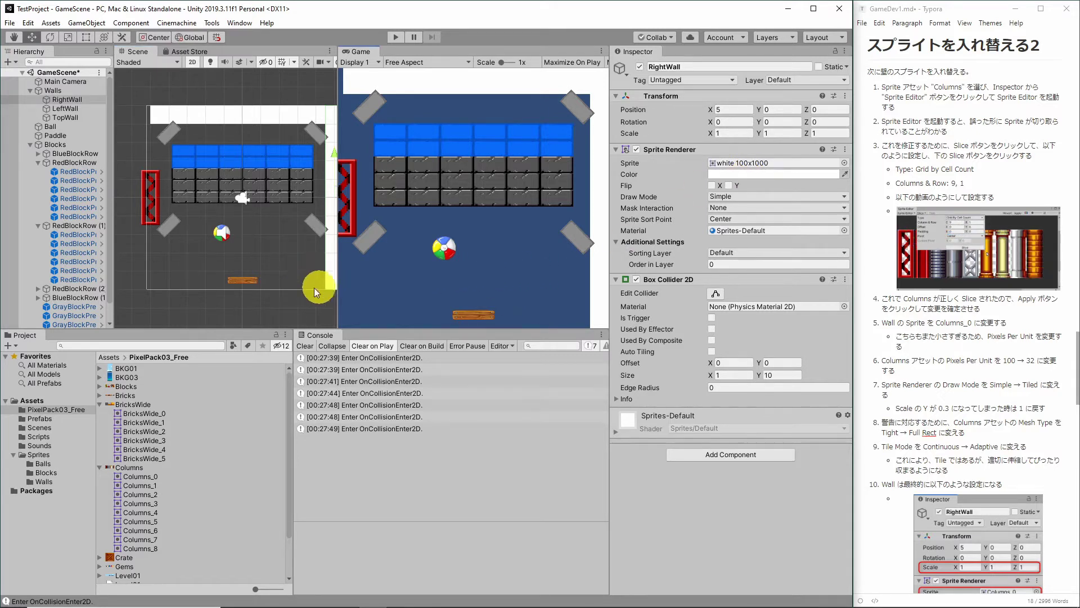
middle_drag(314, 288, 299, 281)
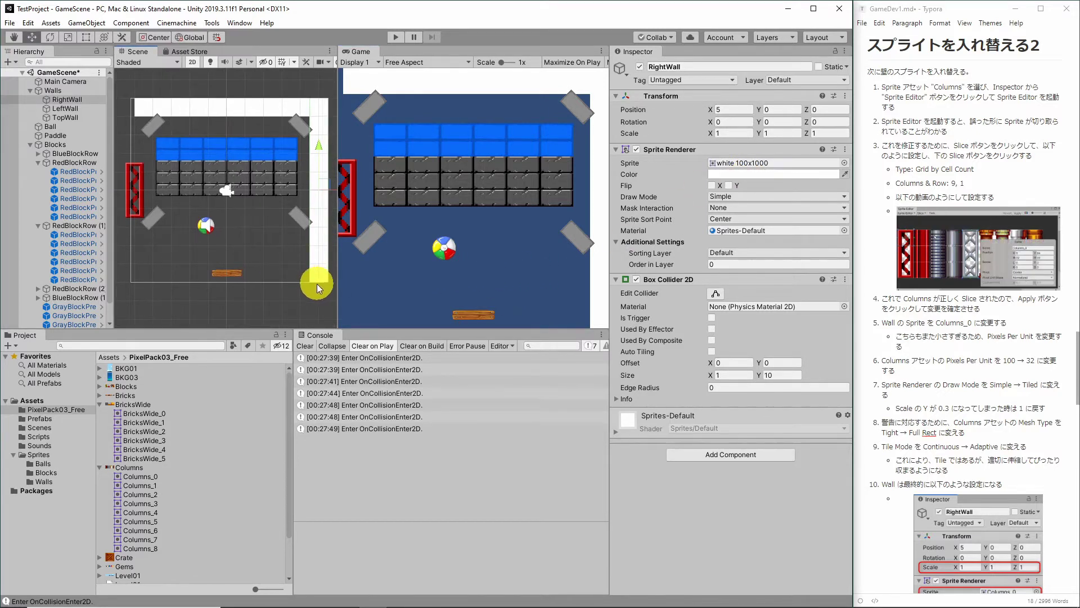
click(147, 196)
middle_drag(230, 251, 263, 263)
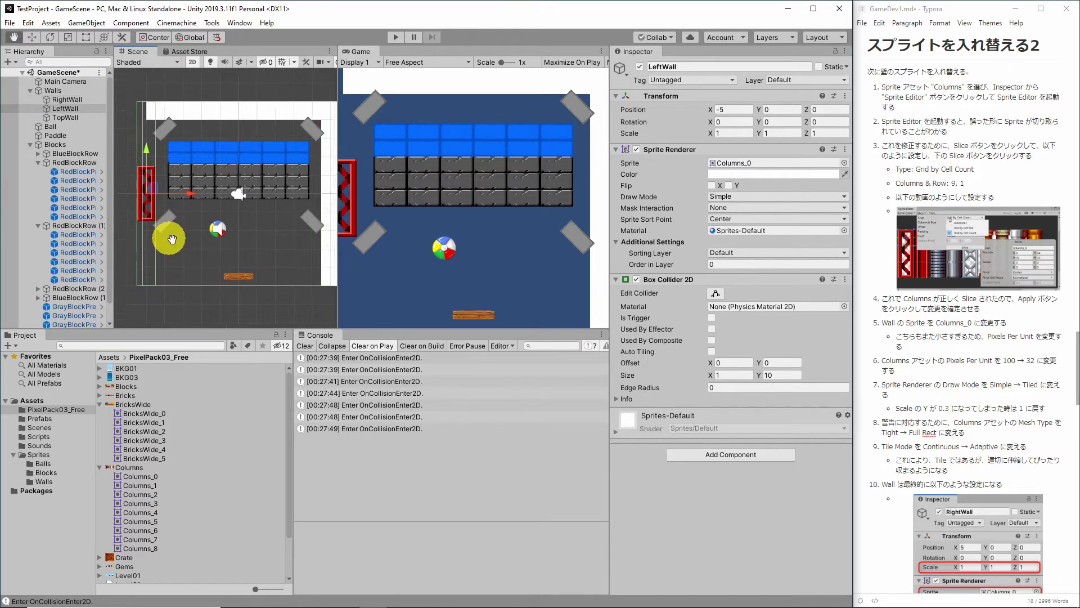
click(134, 470)
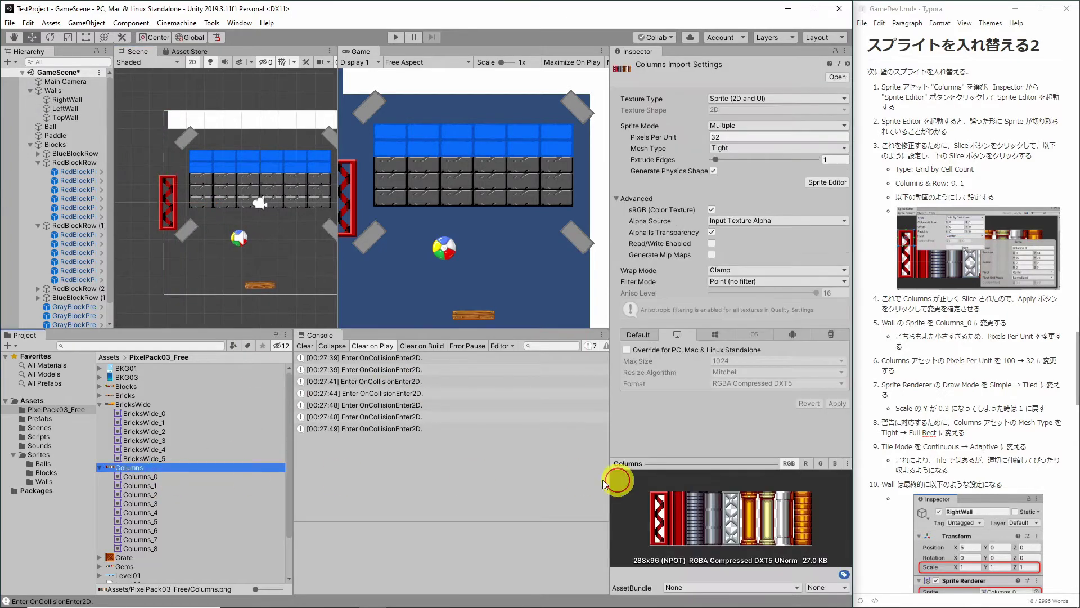
key(alt+Tab)
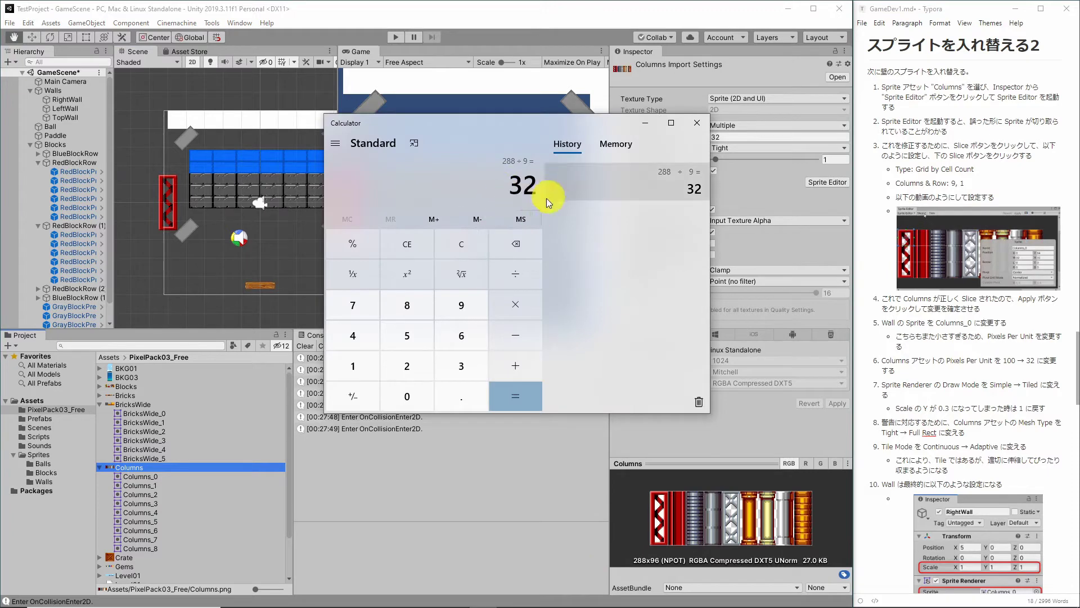
drag(567, 129, 477, 268)
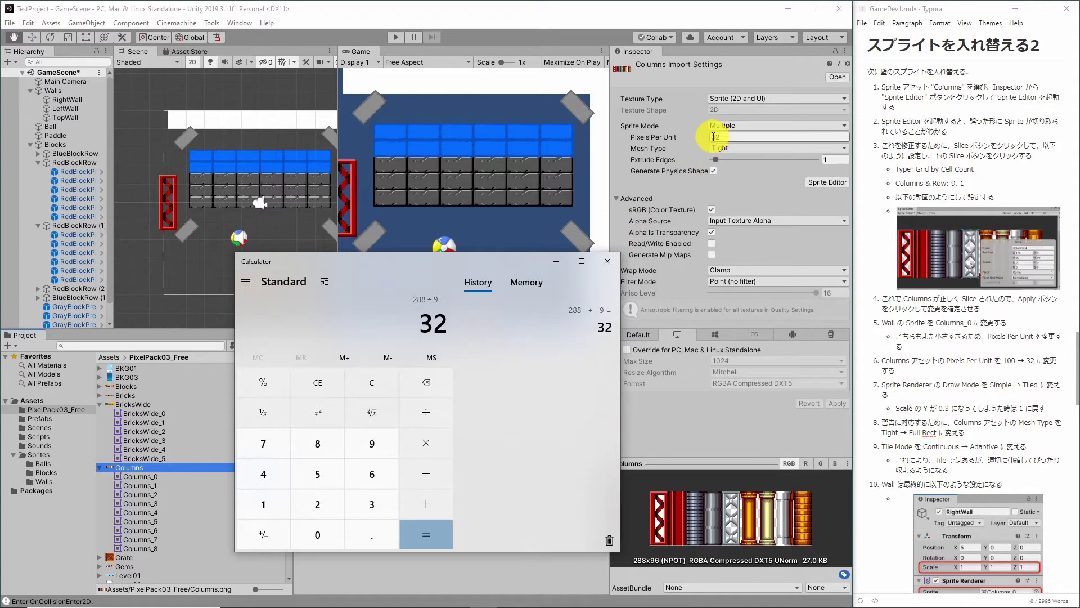
click(607, 261)
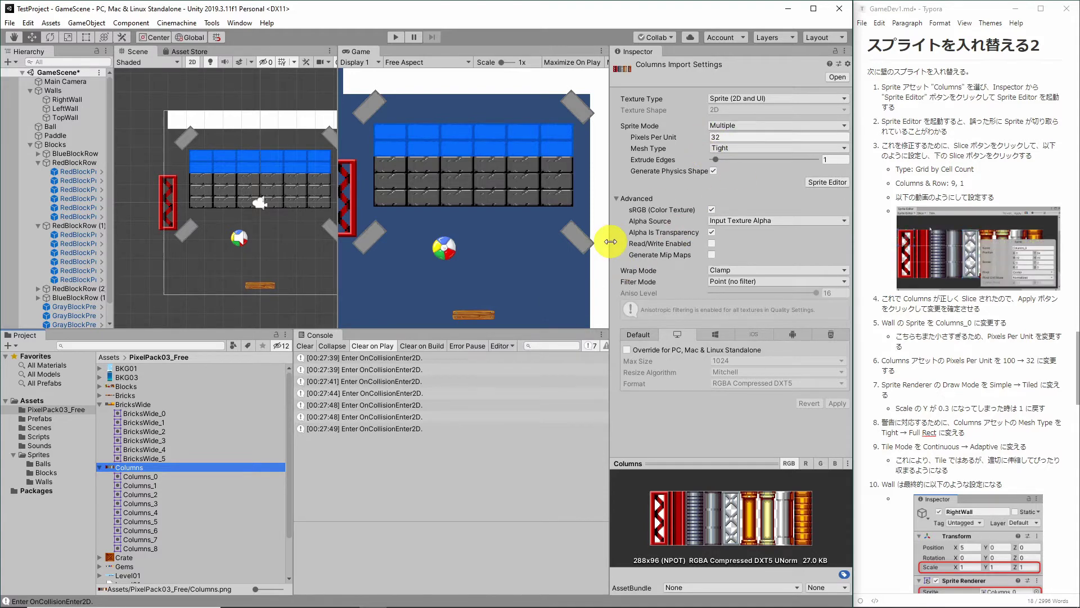
Step: Apply 50 pixels per unit to the Columns texture and check the left wall
click(166, 203)
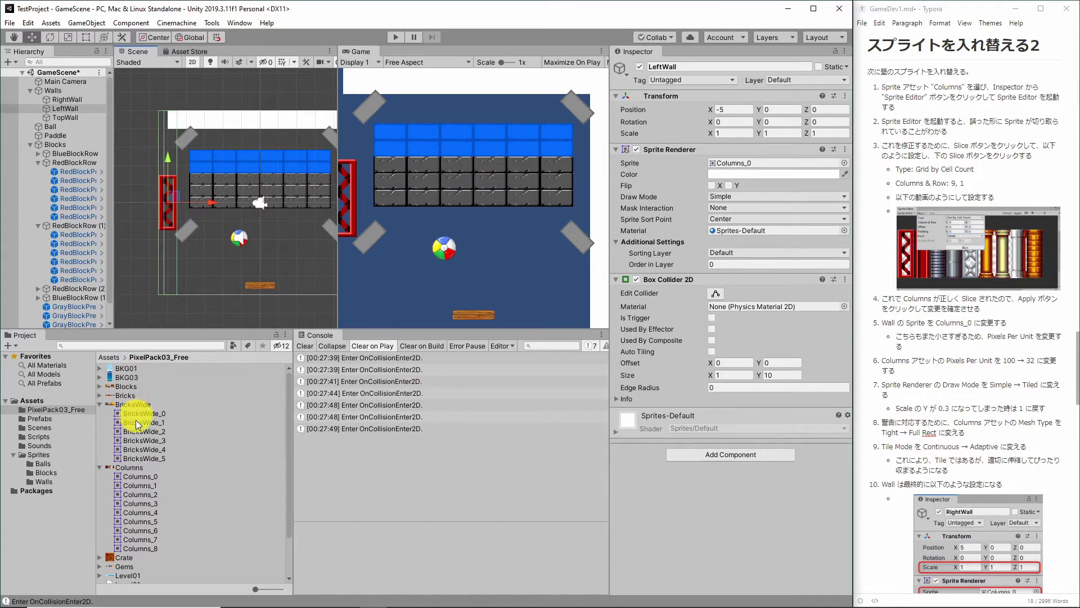
click(129, 467)
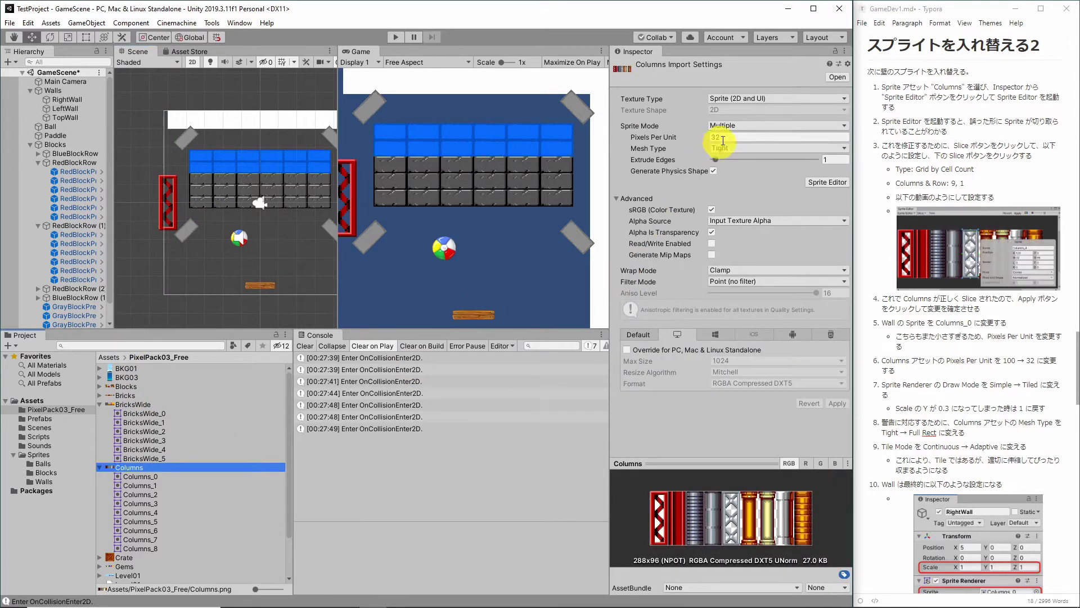
click(730, 136)
text(50)
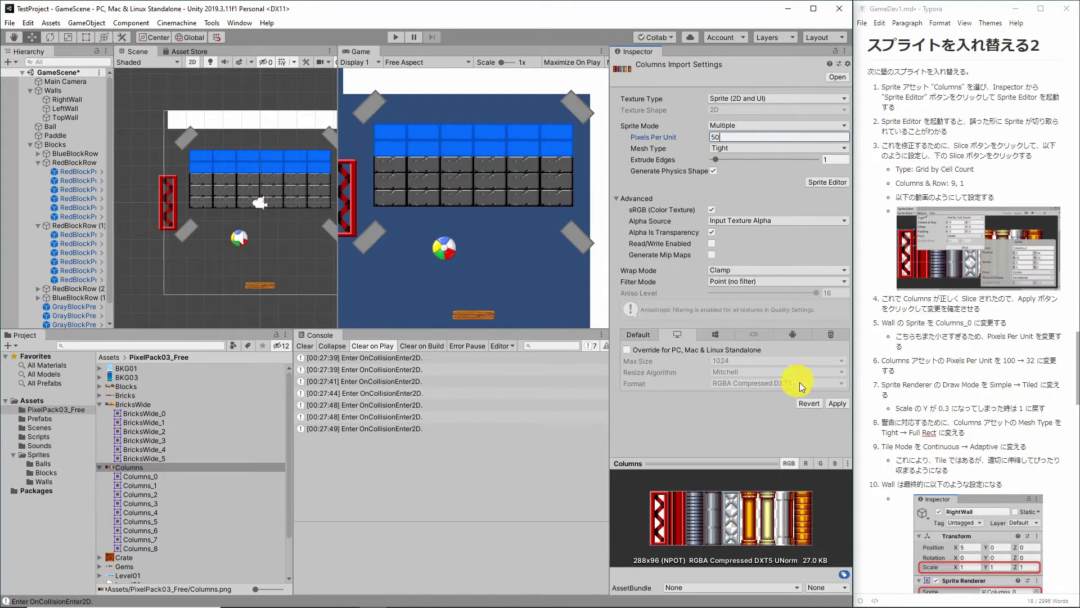
click(836, 403)
click(174, 211)
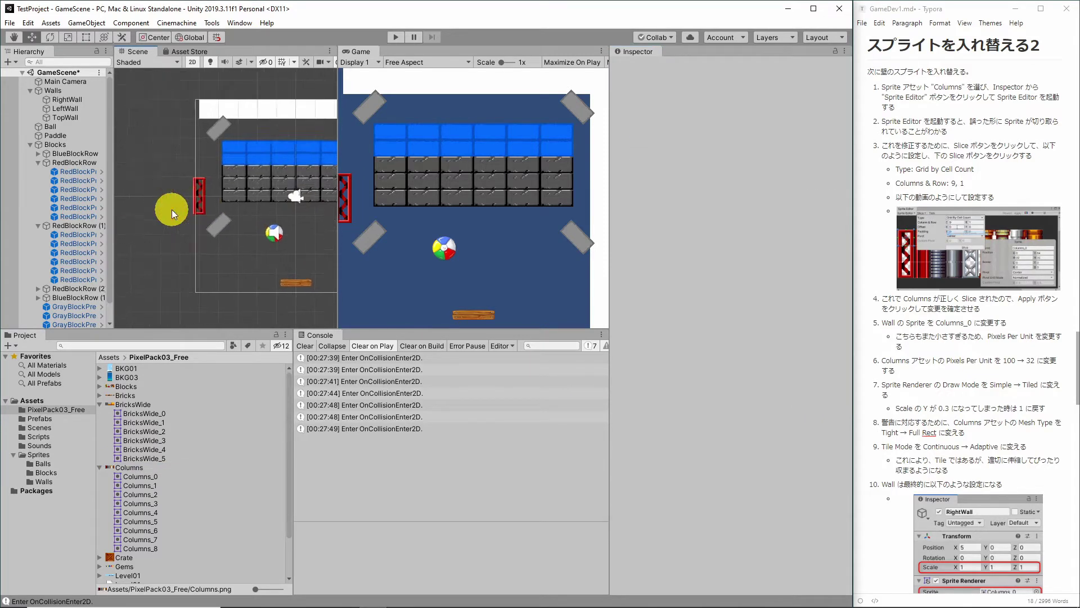
middle_drag(174, 211, 217, 197)
click(219, 195)
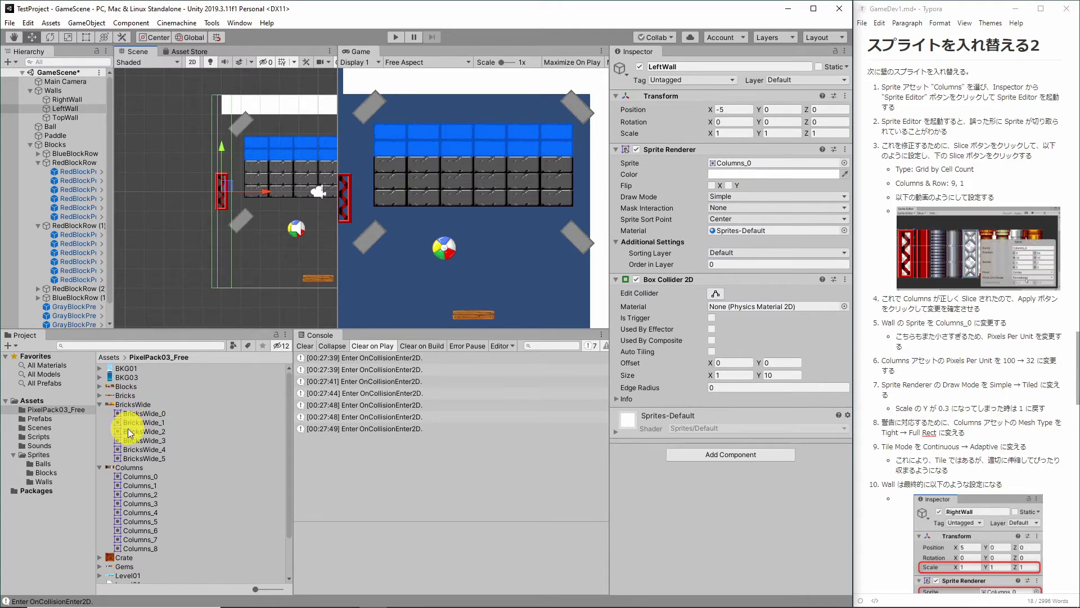
Step: Apply 40 pixels per unit to the Columns texture and check the left wall's size
click(121, 467)
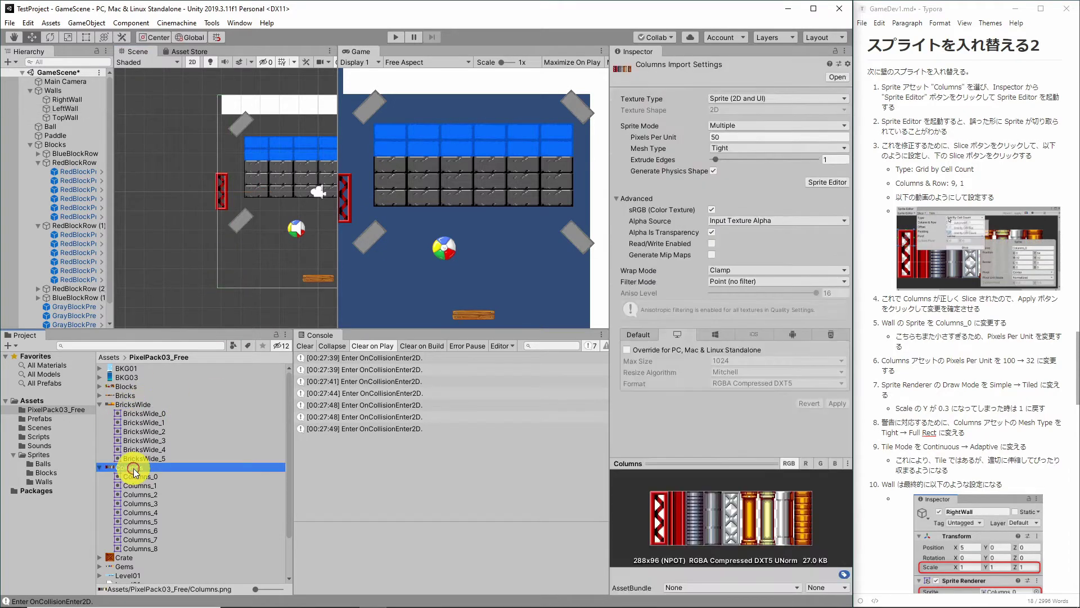
click(667, 136)
text(32)
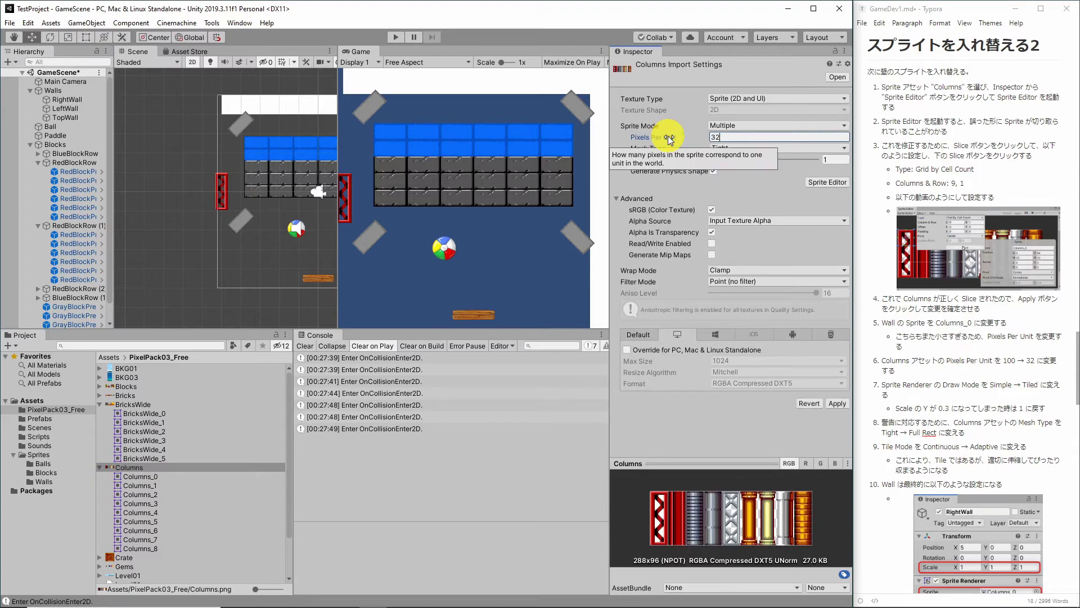
key(BackSpace)
key(BackSpace)
text(40)
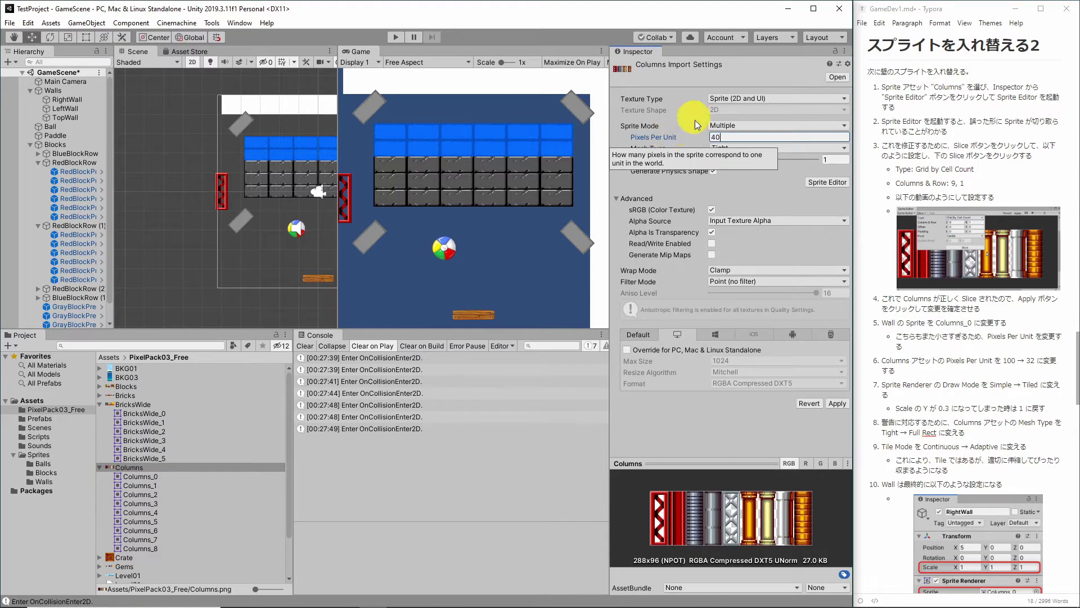
click(830, 403)
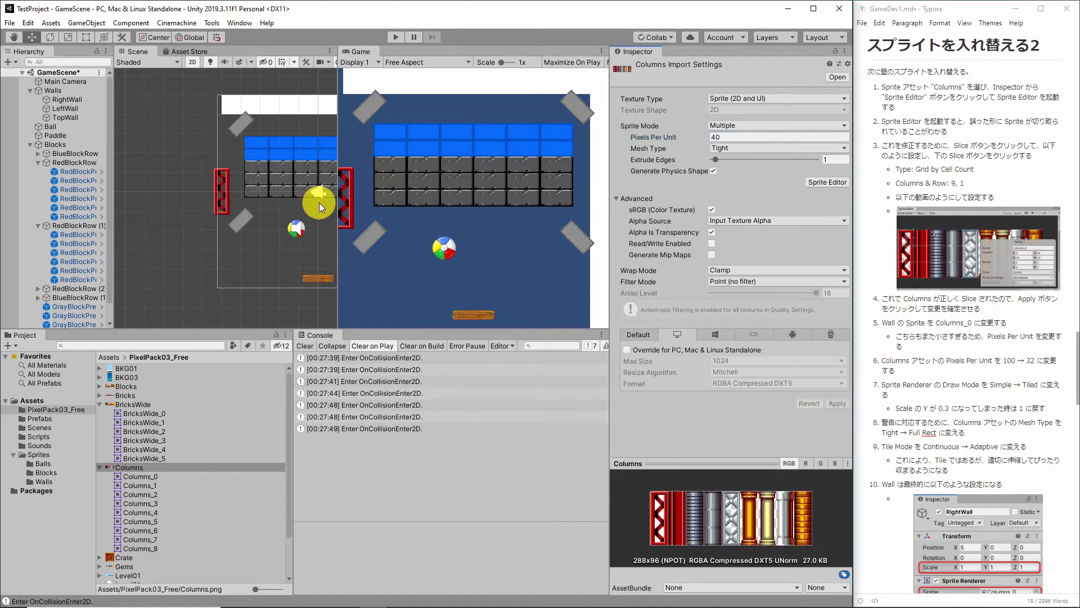
click(228, 208)
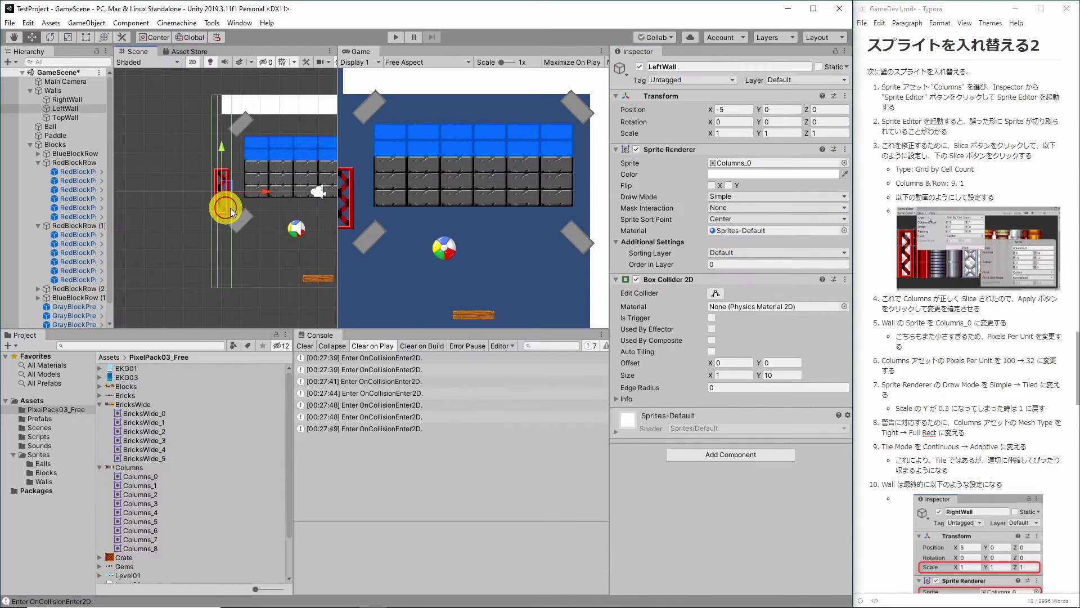
Step: Try 30 pixels per unit, then set the Columns texture back to 32 and reapply
click(133, 467)
click(725, 136)
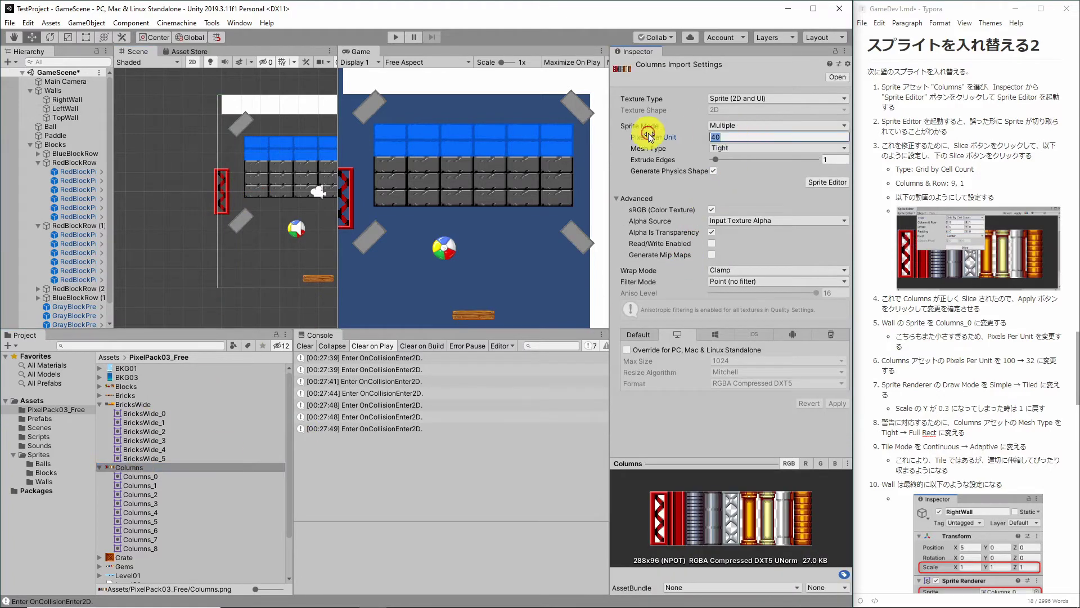
text(30)
click(837, 403)
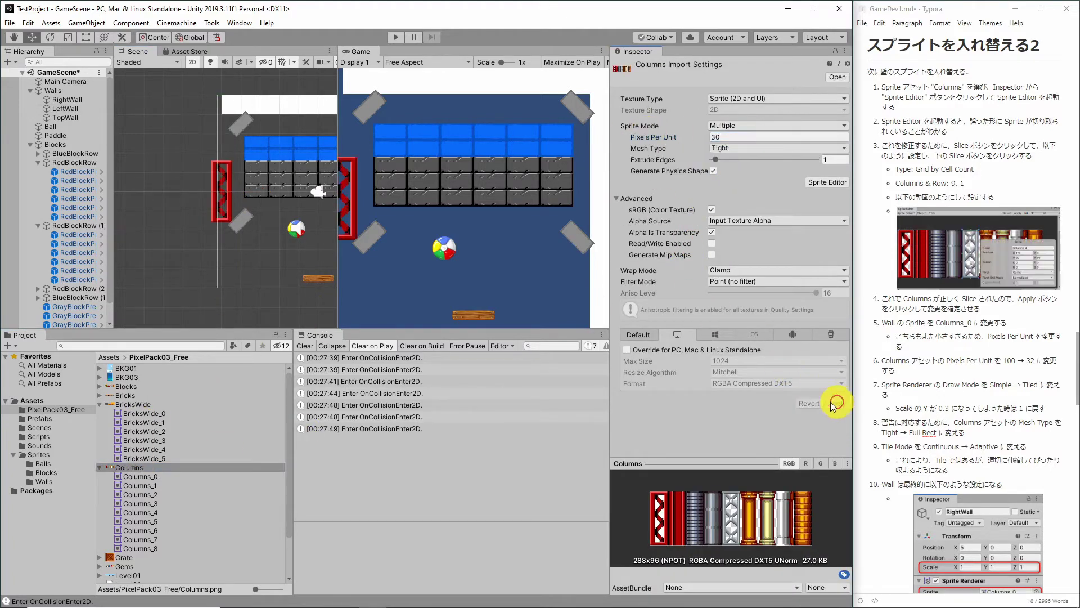
click(227, 195)
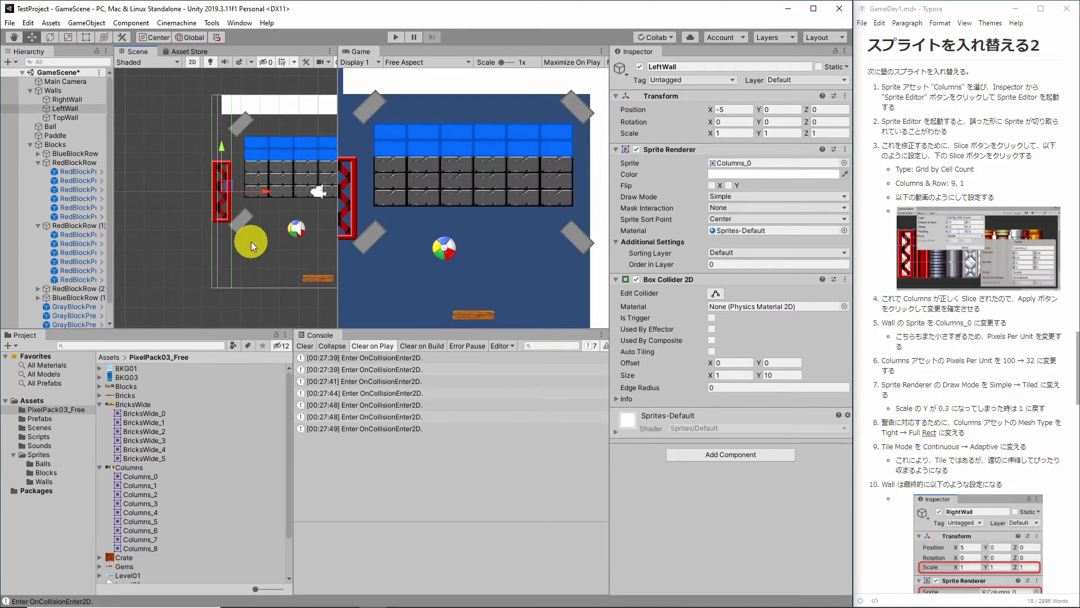
click(146, 467)
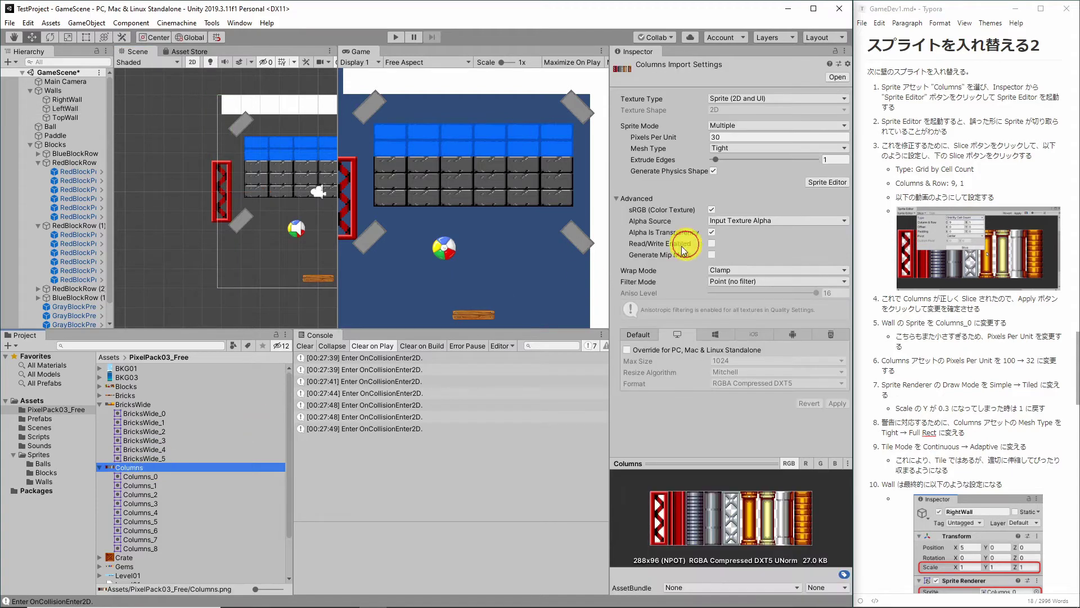
click(744, 137)
click(744, 138)
text(32)
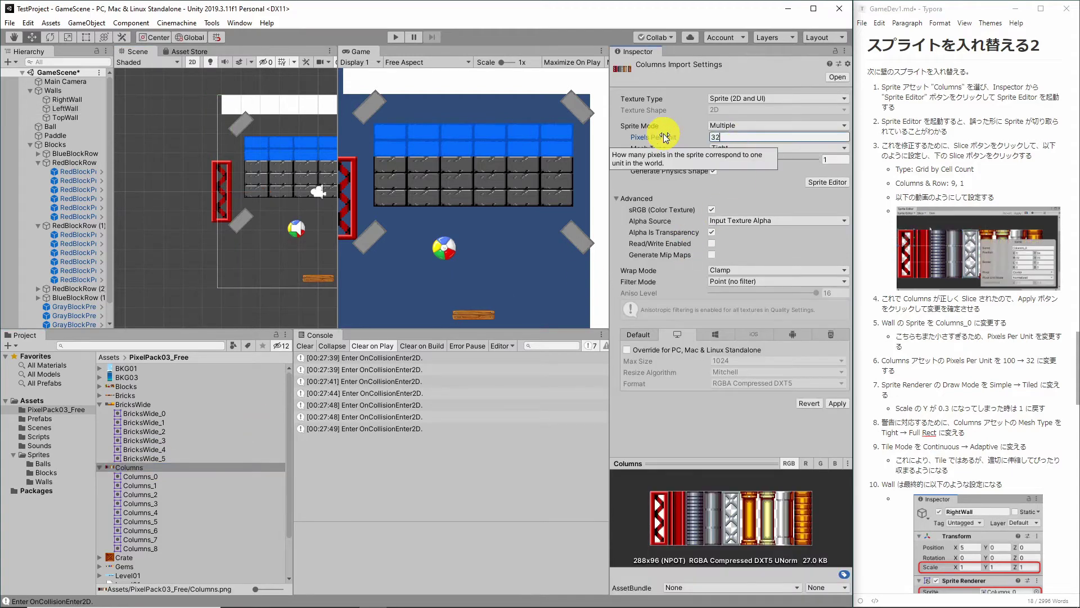
click(837, 403)
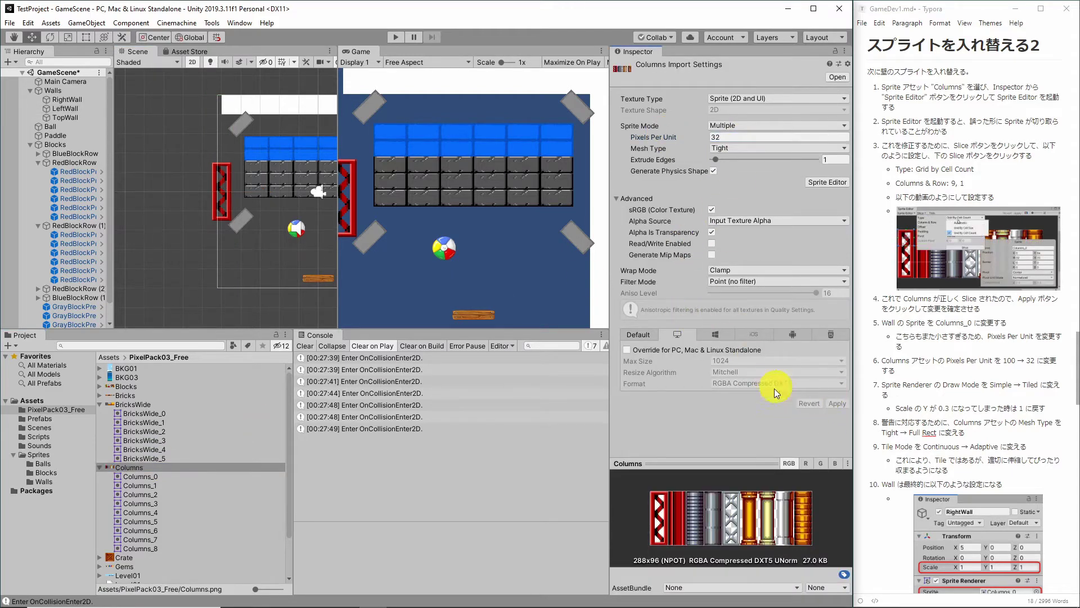
Step: Set the LeftWall Sprite Renderer's Draw Mode to Tiled
click(225, 203)
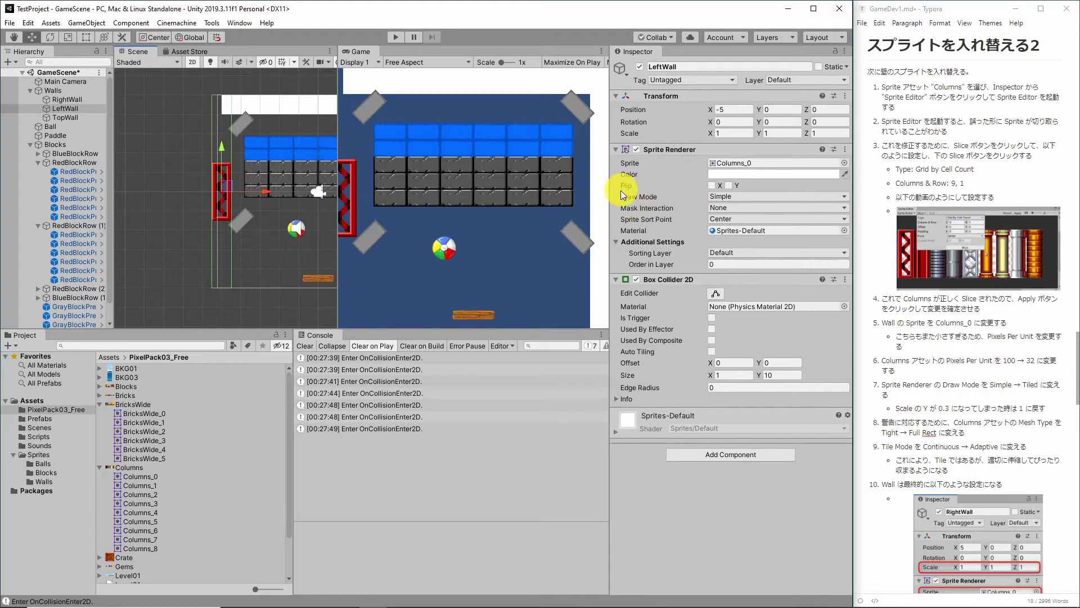
click(720, 197)
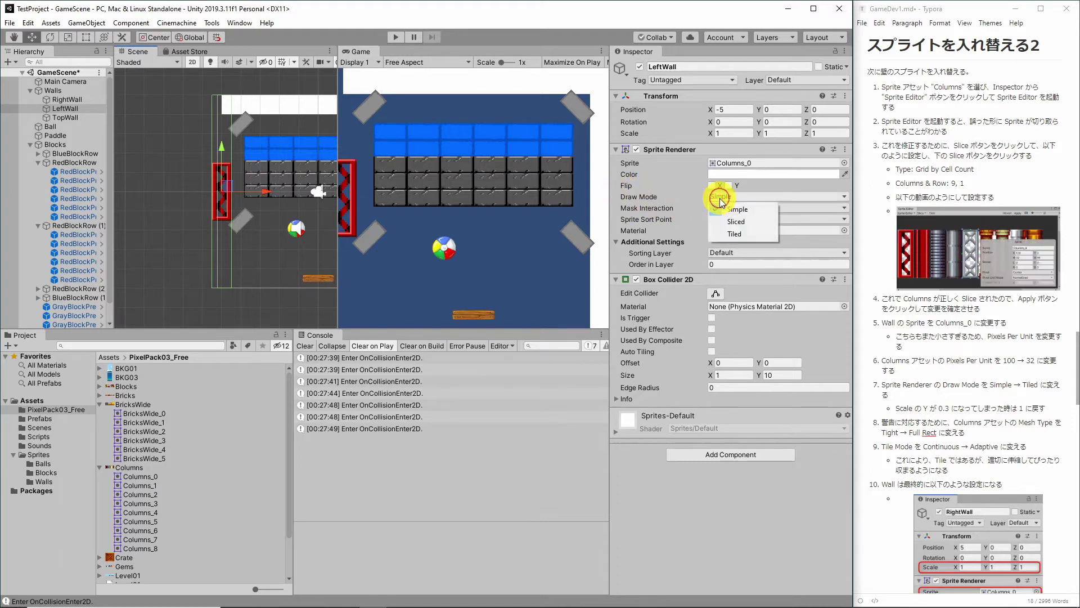
click(741, 237)
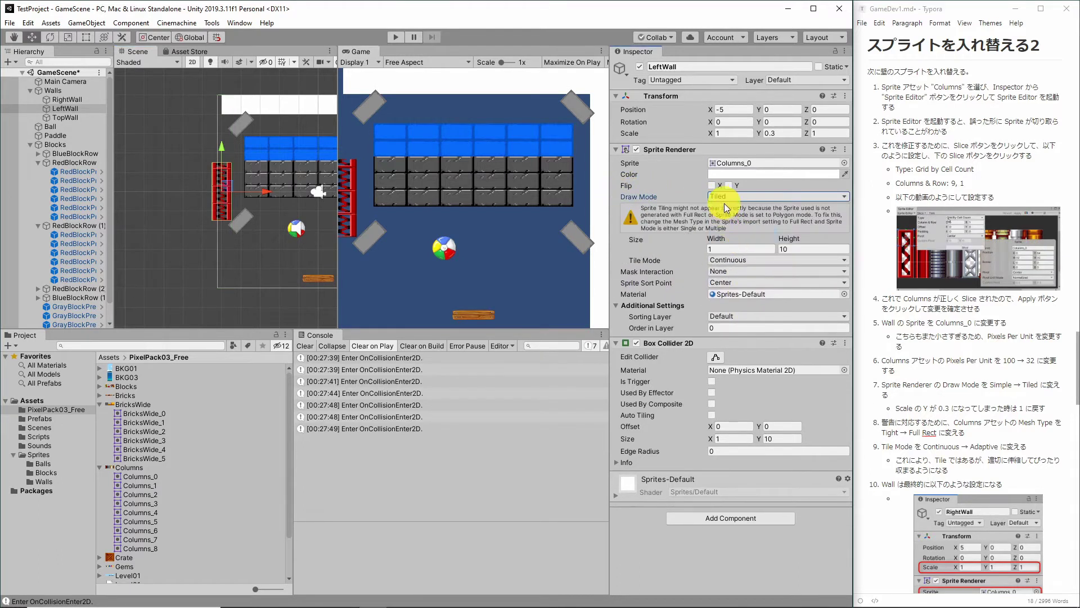
drag(610, 242, 659, 236)
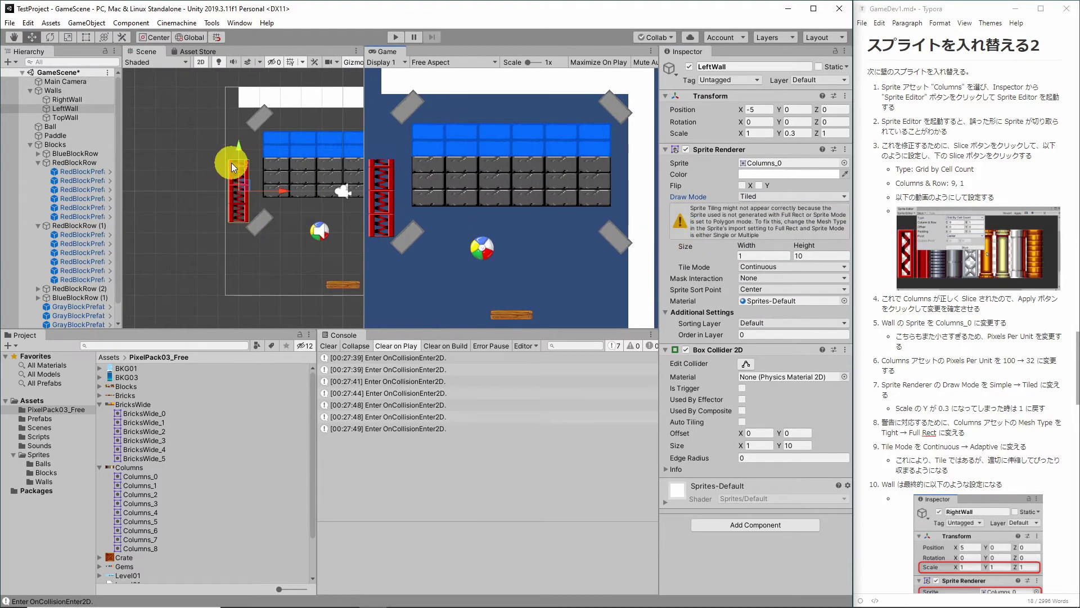
Step: Change LeftWall's Y scale from 0.3 to 1 and check the collider's X and Y size
click(793, 133)
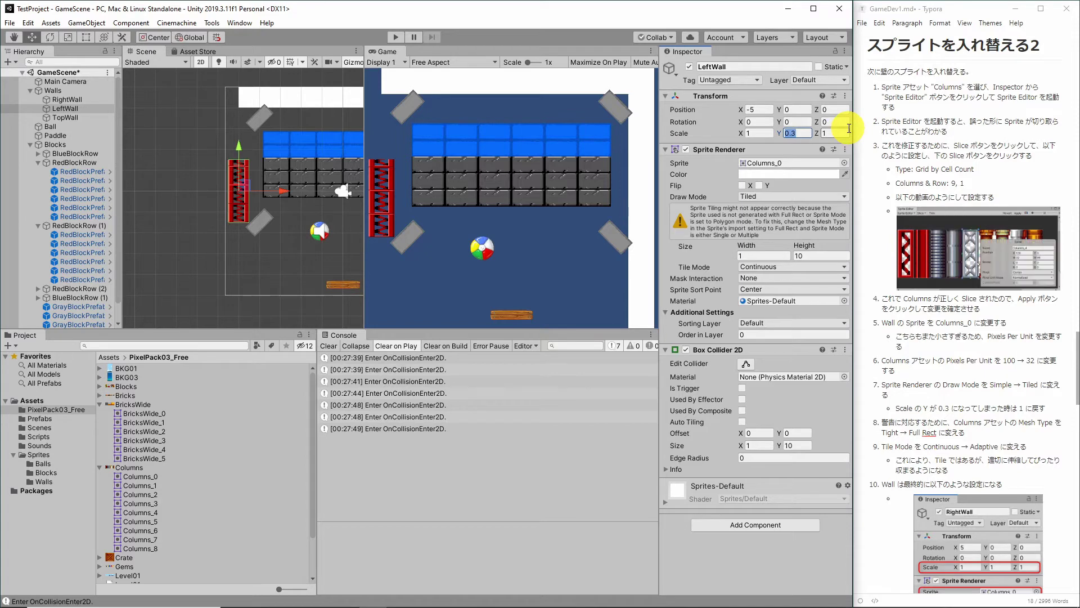
text(1)
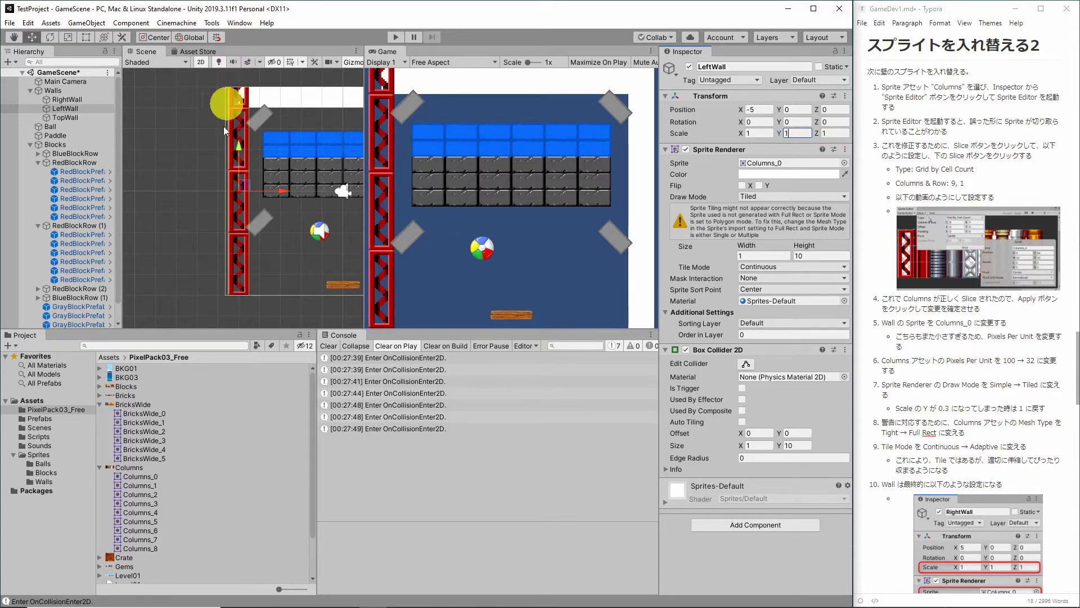
middle_drag(256, 157, 239, 165)
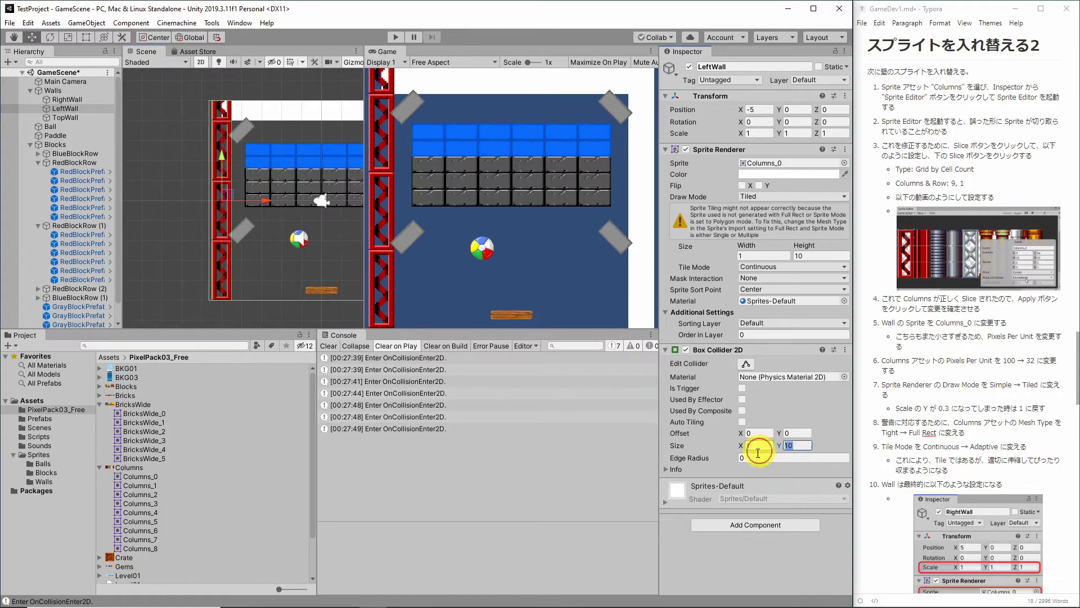
click(757, 445)
click(808, 443)
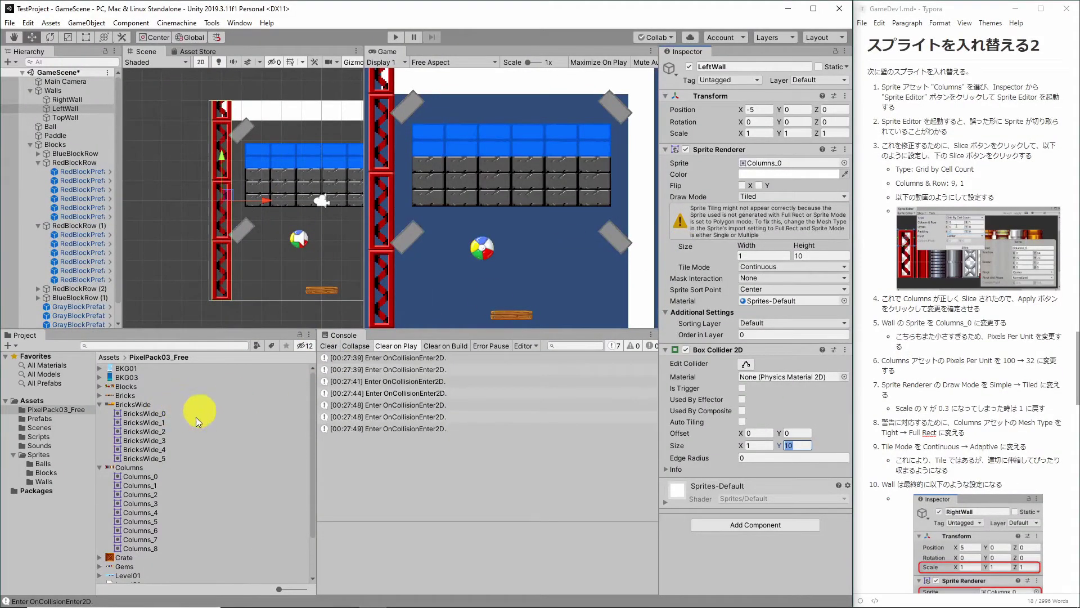
Step: Apply Full Rect mesh type to the Columns sheet, then reselect LeftWall
click(141, 466)
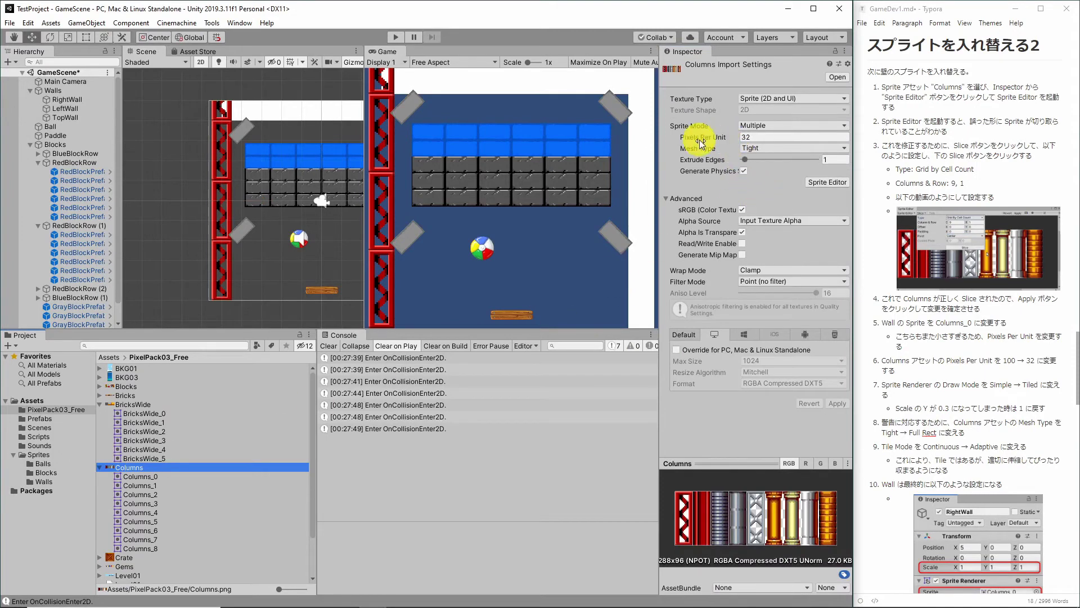
click(754, 147)
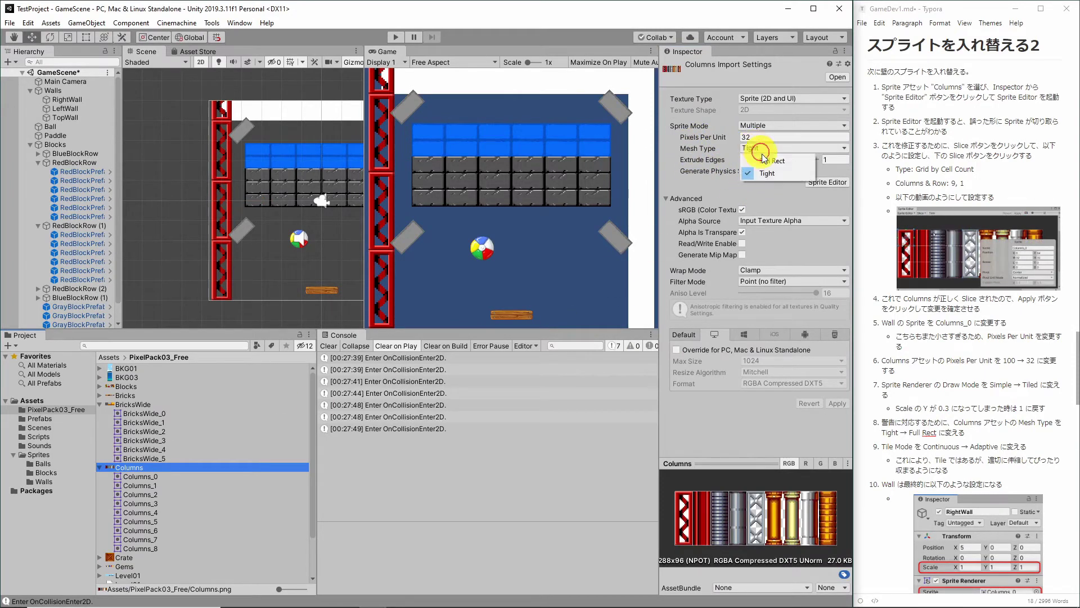
click(765, 162)
click(833, 403)
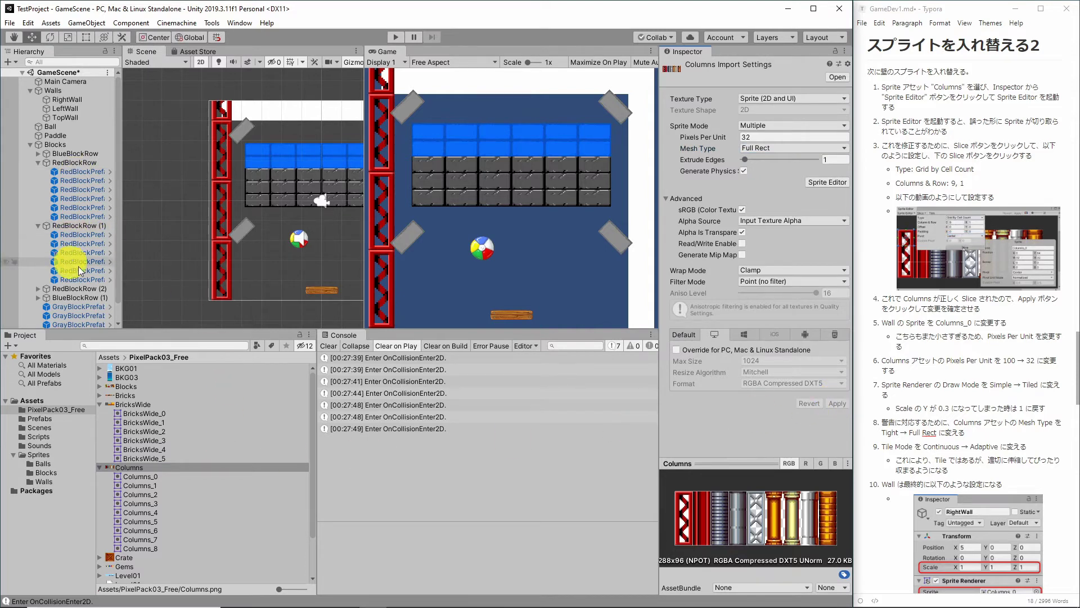
click(214, 194)
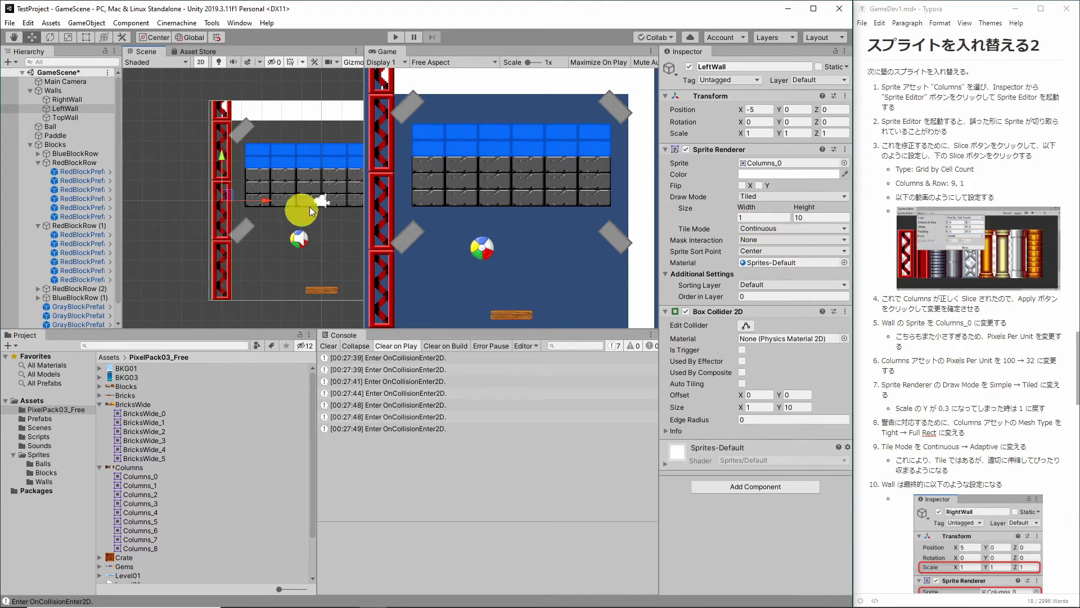
click(86, 37)
scroll(292, 130, down, 3)
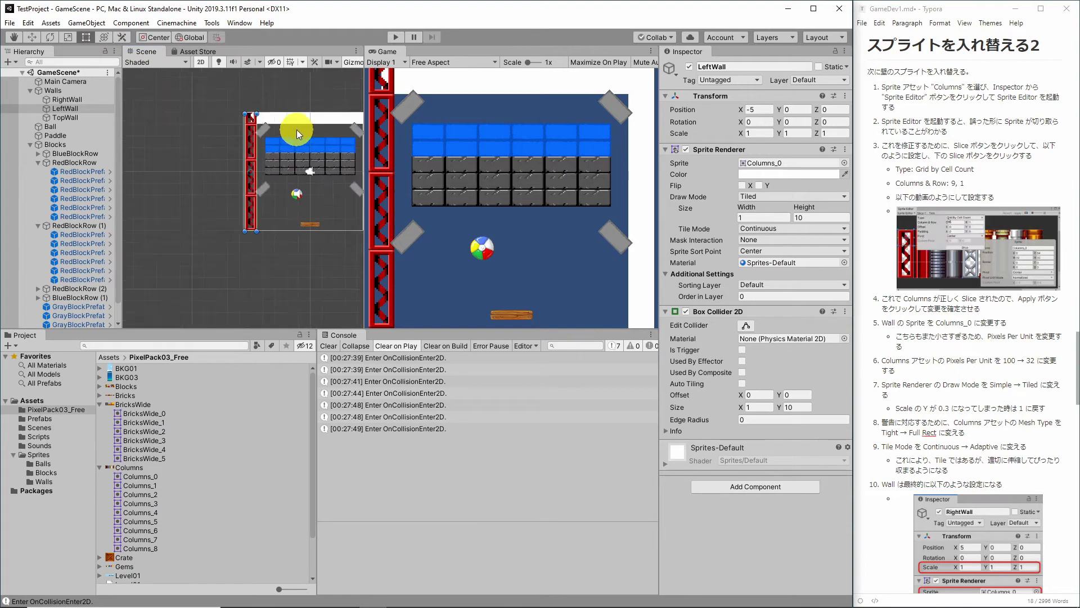
scroll(295, 131, down, 2)
mouse_move(246, 237)
mouse_down()
mouse_move(211, 300)
mouse_move(181, 168)
mouse_move(160, 293)
mouse_up()
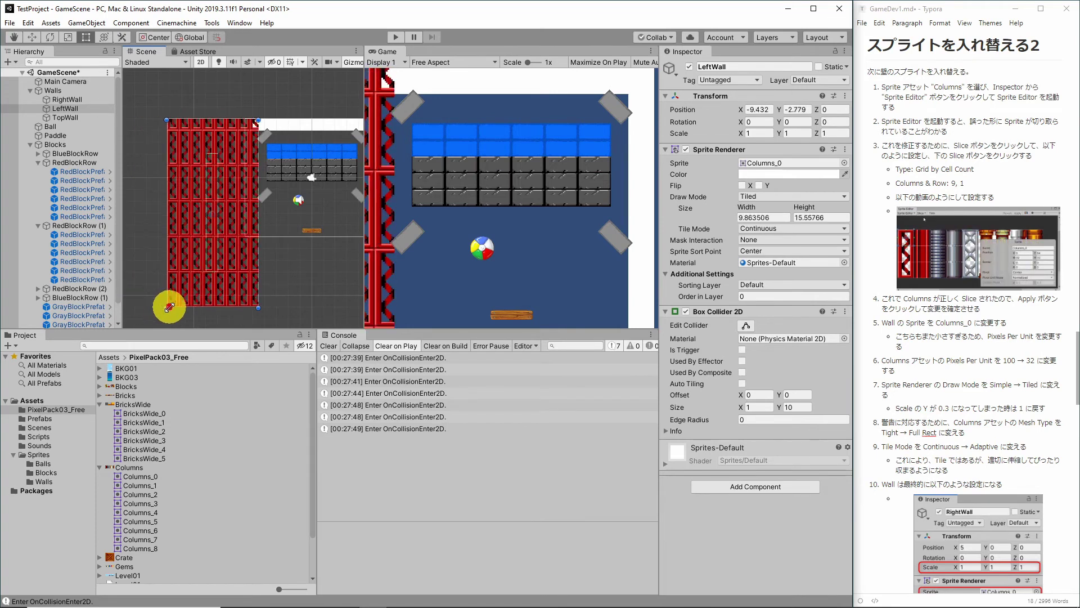
drag(159, 292, 211, 195)
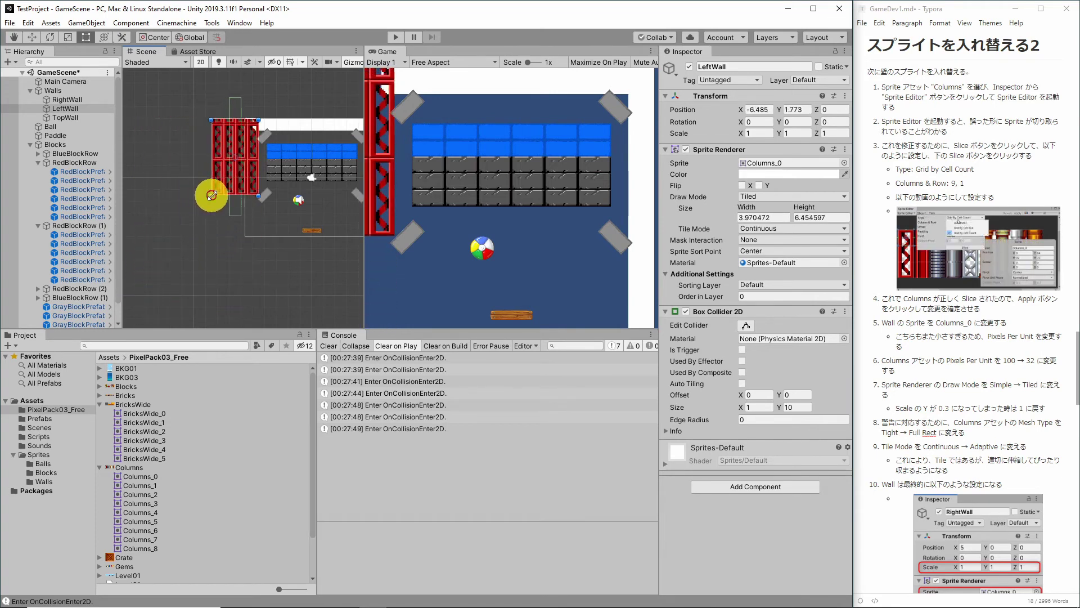
key(ctrl+z)
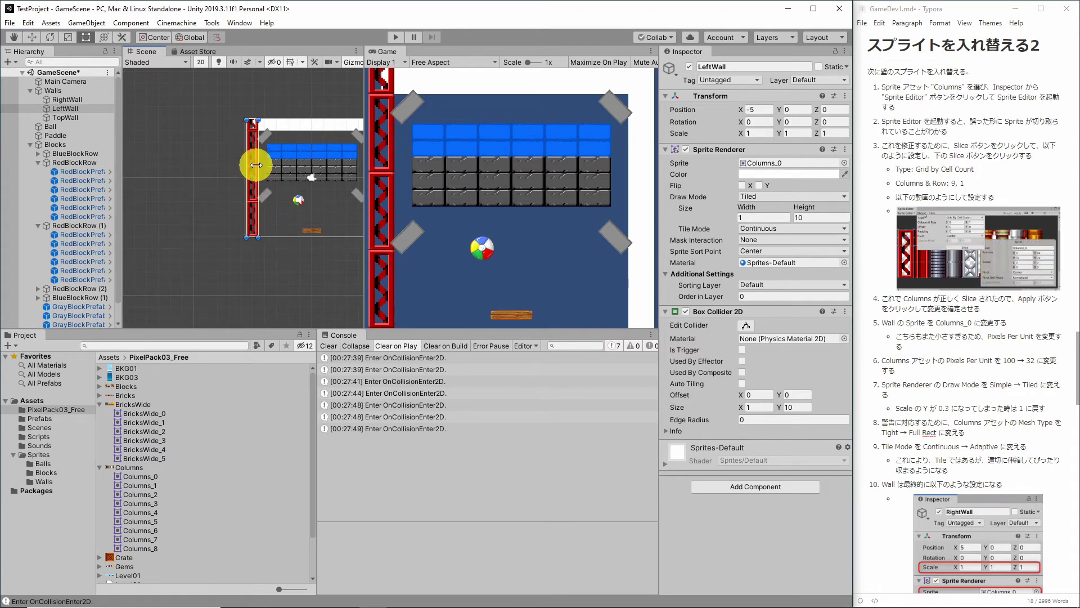
Step: Set LeftWall's Tile Mode to Adaptive and its Stretch Value to exactly 0.5
click(760, 228)
click(768, 253)
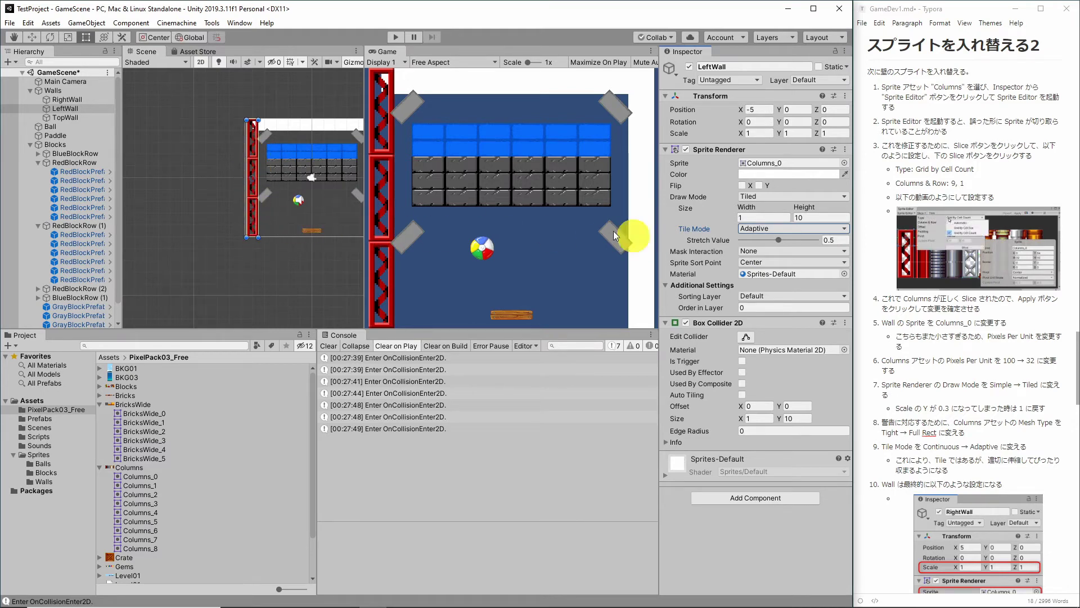
scroll(241, 155, up, 2)
scroll(240, 156, up, 1)
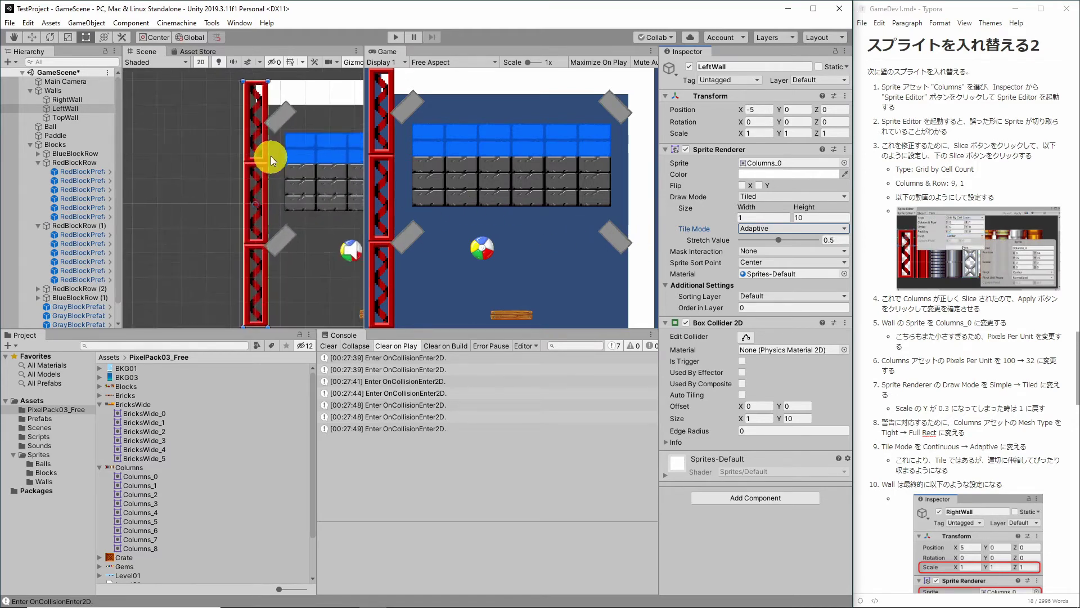
scroll(272, 157, up, 1)
scroll(278, 157, up, 1)
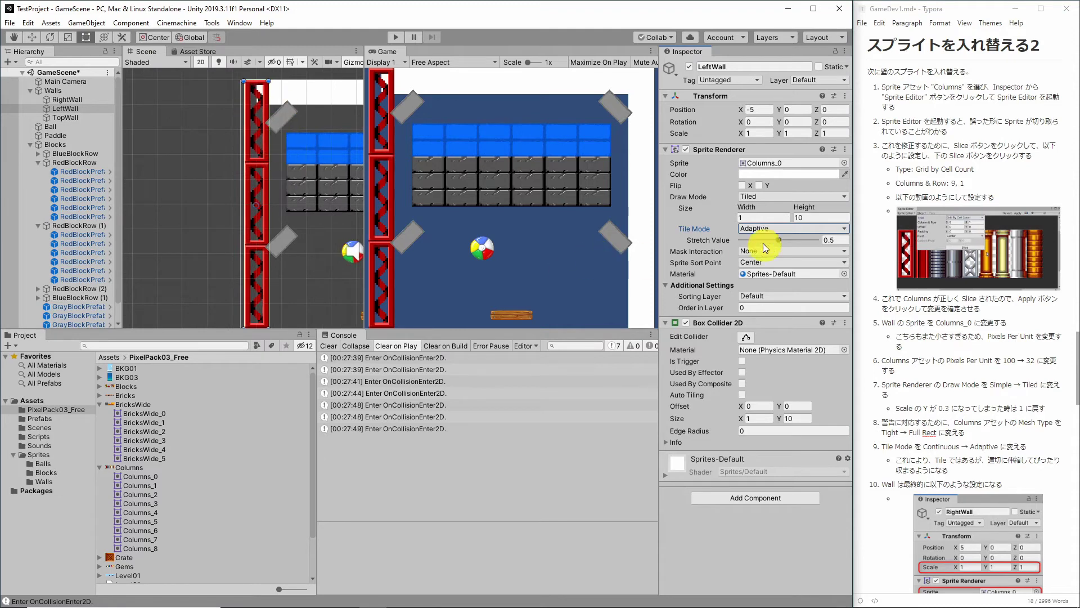
mouse_move(778, 241)
mouse_down()
mouse_move(741, 242)
mouse_move(817, 249)
mouse_move(741, 250)
mouse_up()
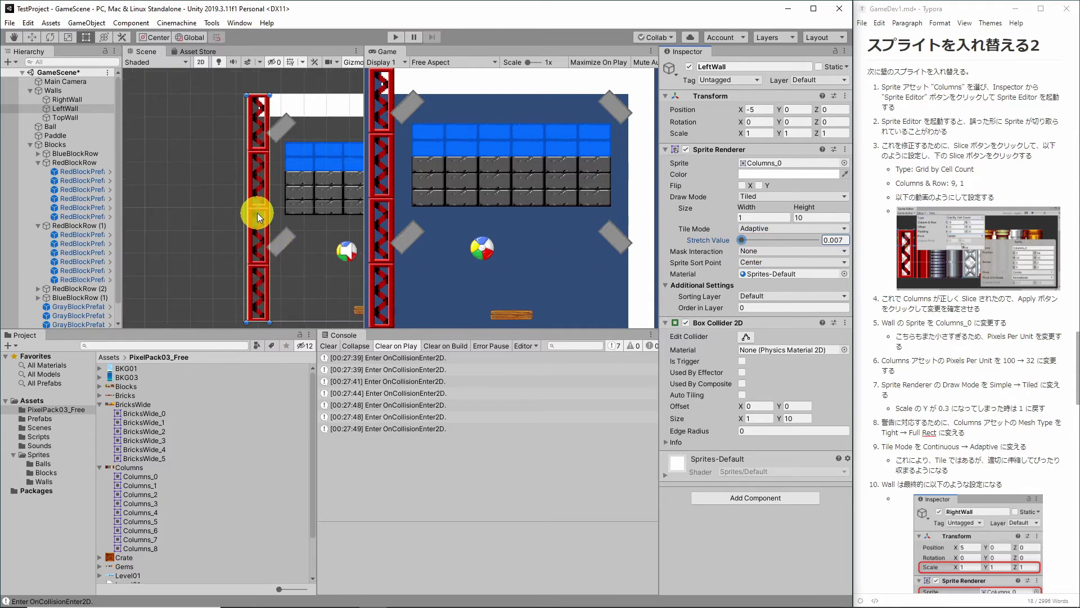
drag(741, 239, 778, 243)
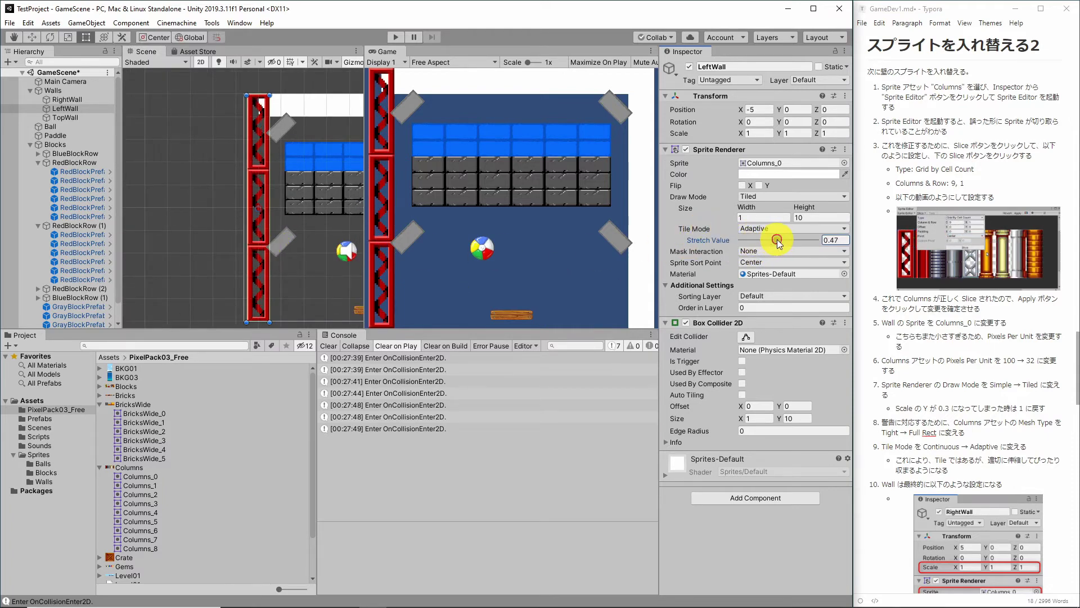
click(843, 239)
text(0.5)
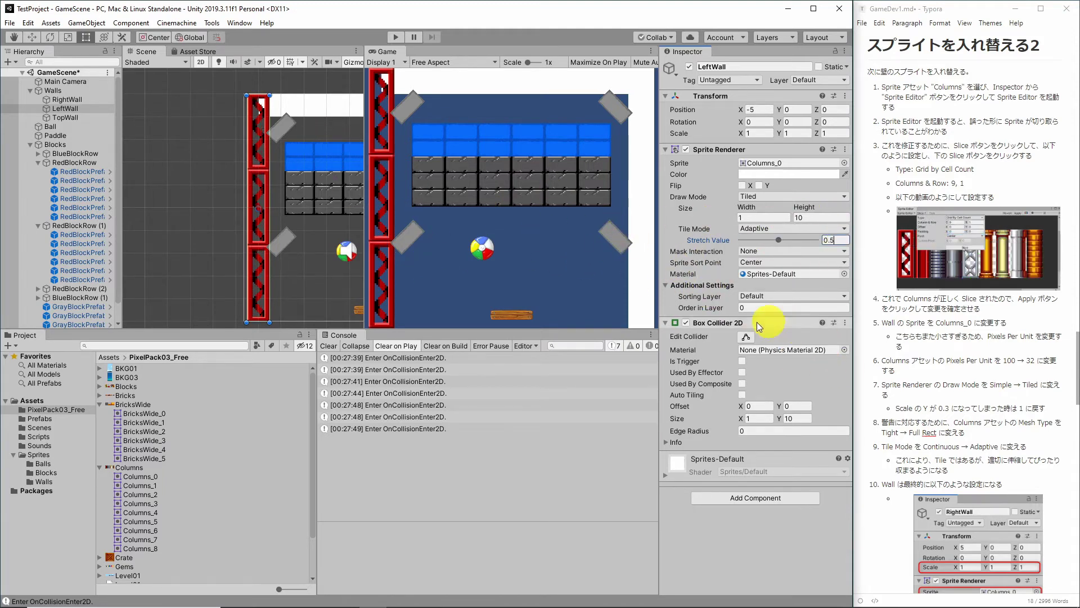
scroll(935, 499, down, 10)
click(284, 255)
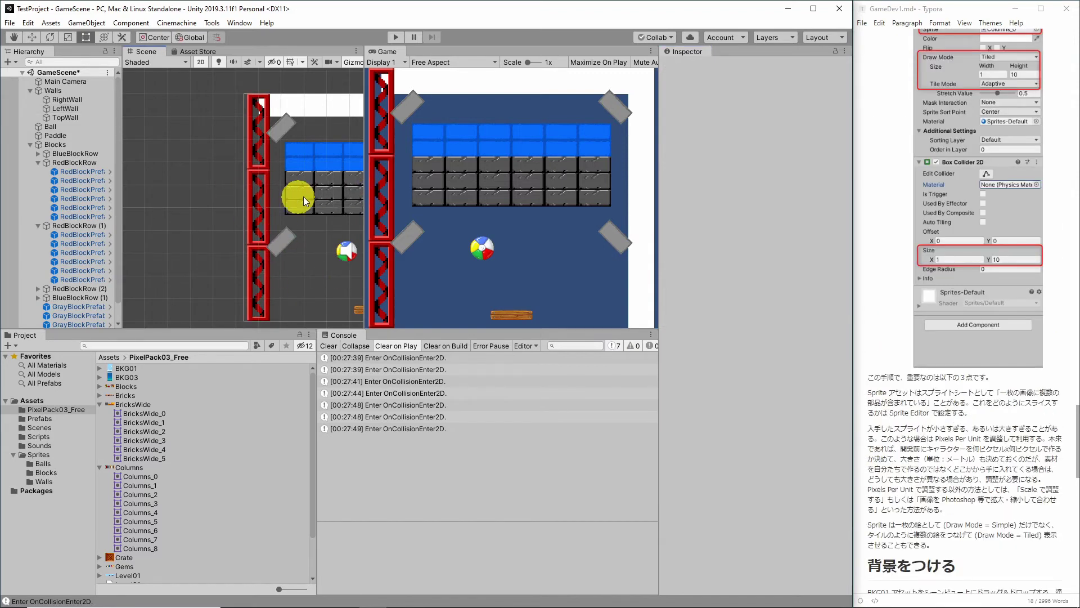
Step: Copy the LeftWall's Sprite Renderer component with its tiled Columns_0 settings
middle_drag(302, 197, 240, 200)
scroll(272, 201, down, 2)
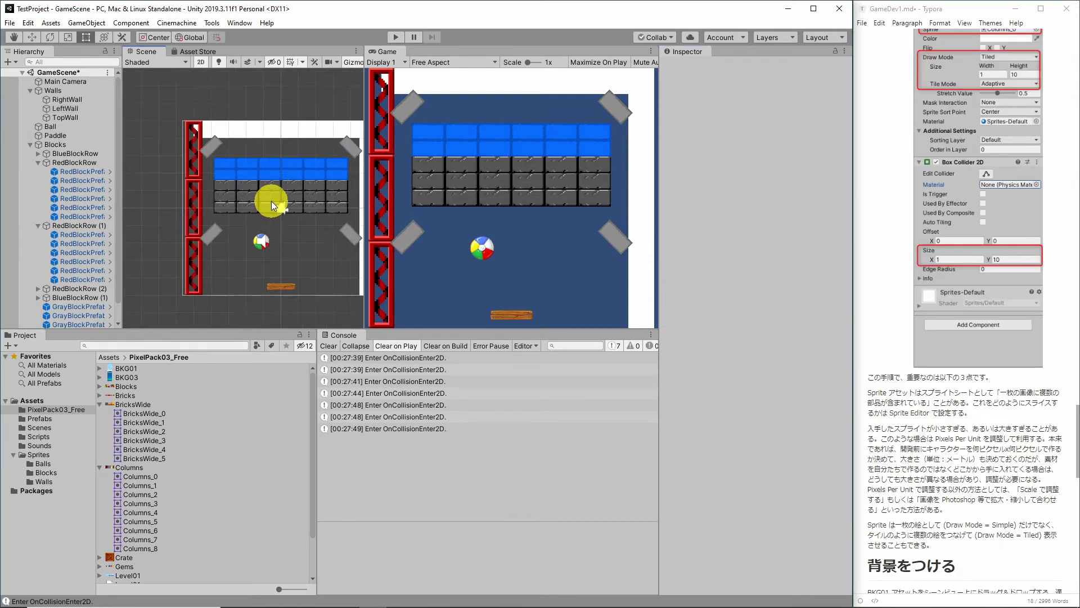
click(254, 129)
click(360, 258)
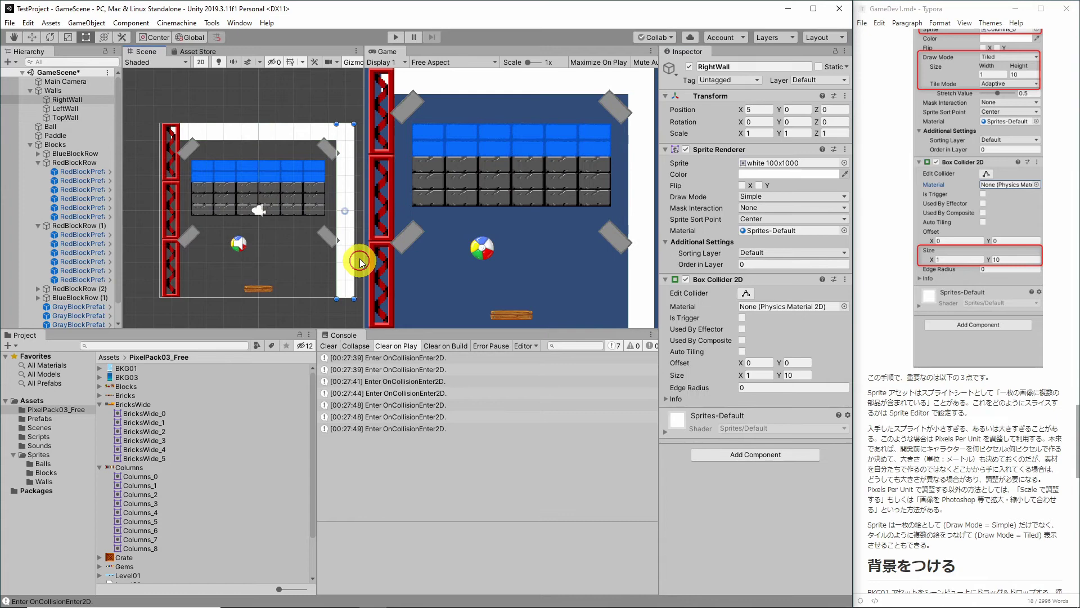
click(175, 208)
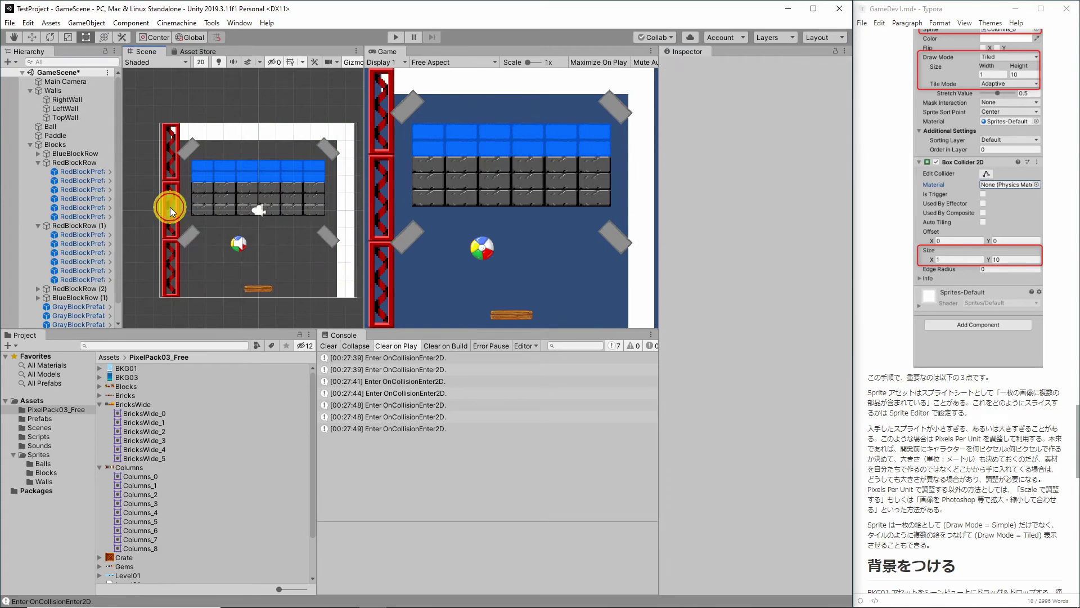
click(171, 212)
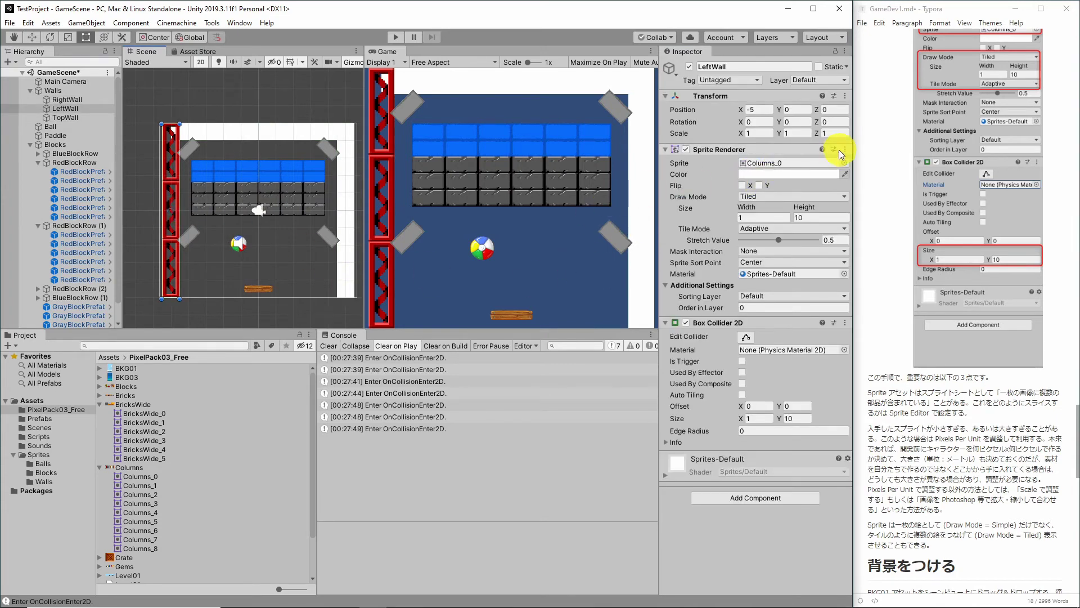
click(844, 149)
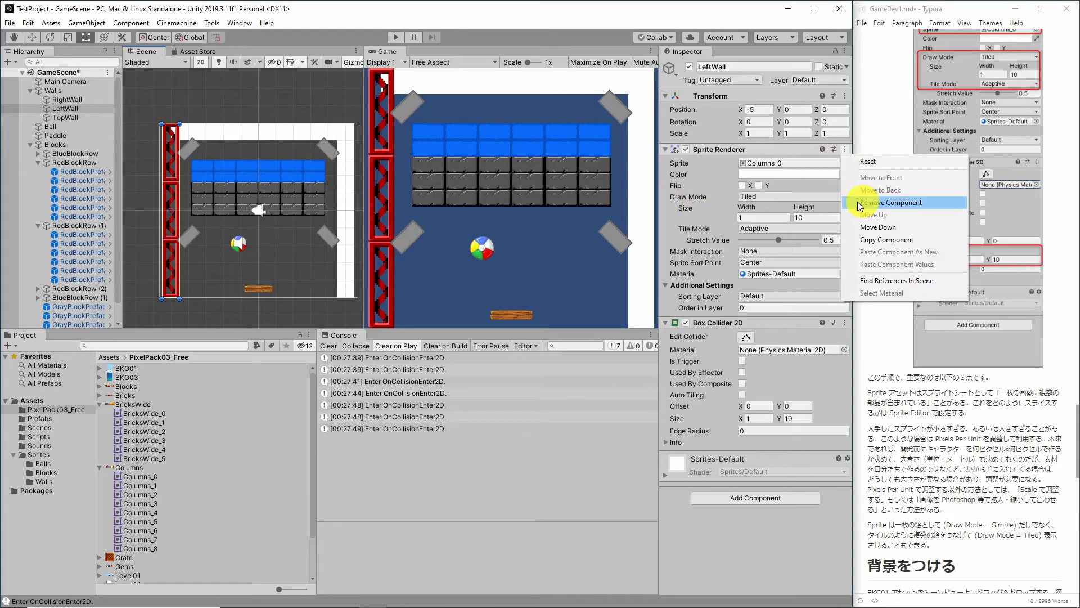
click(884, 241)
Step: Paste the copied Sprite Renderer values onto TopWall and RightWall
click(269, 133)
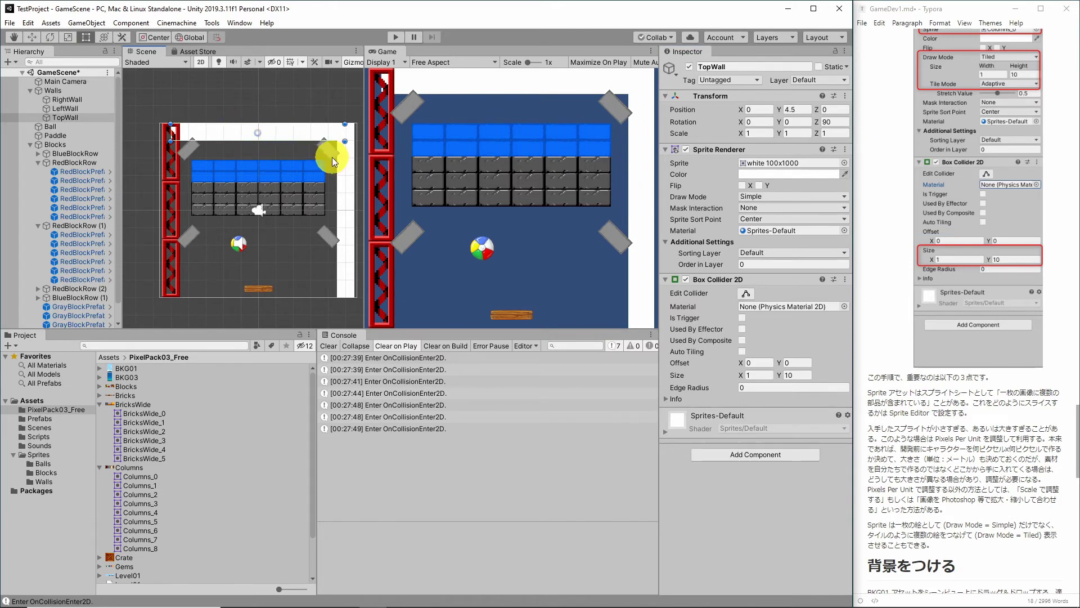
click(845, 151)
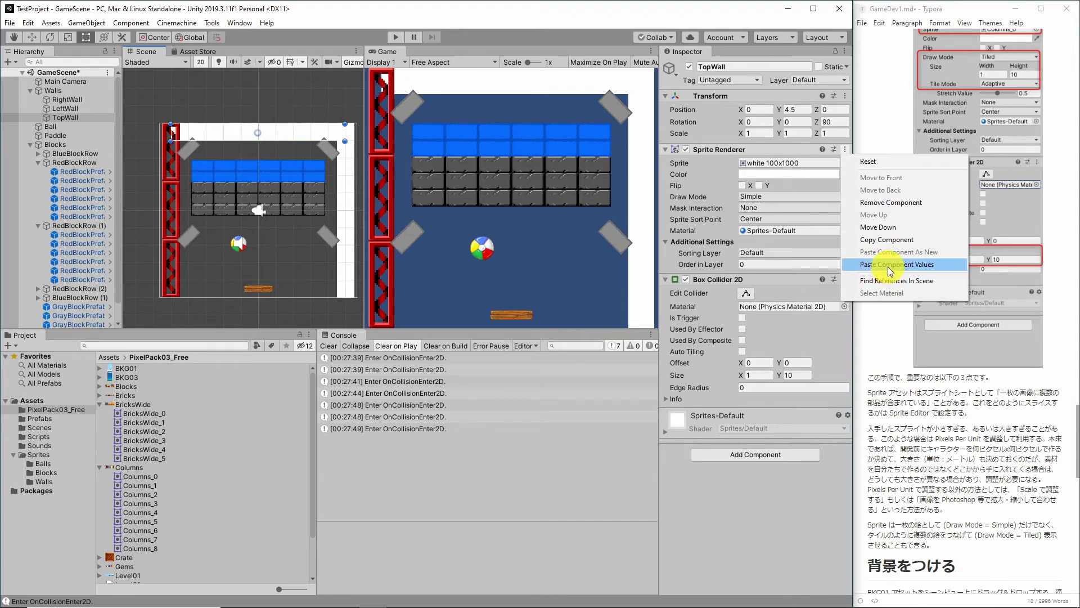
click(888, 267)
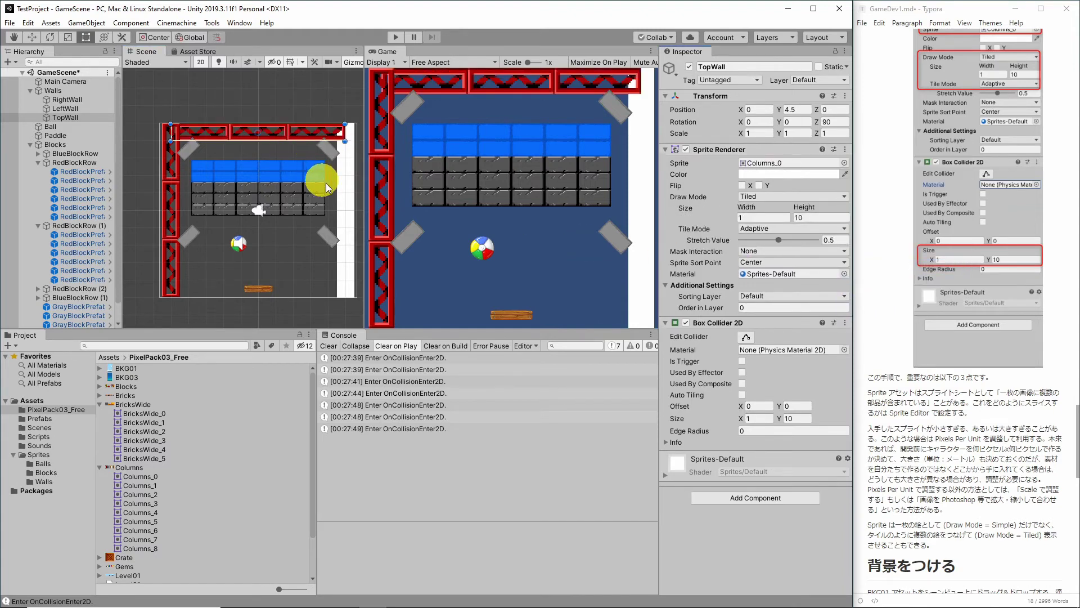
click(347, 211)
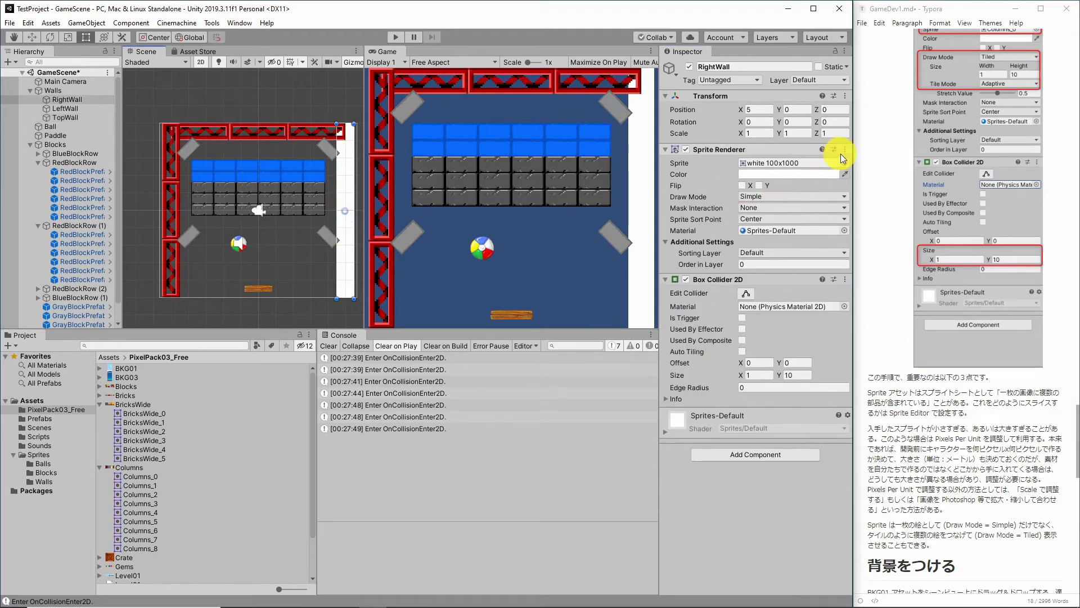
click(845, 150)
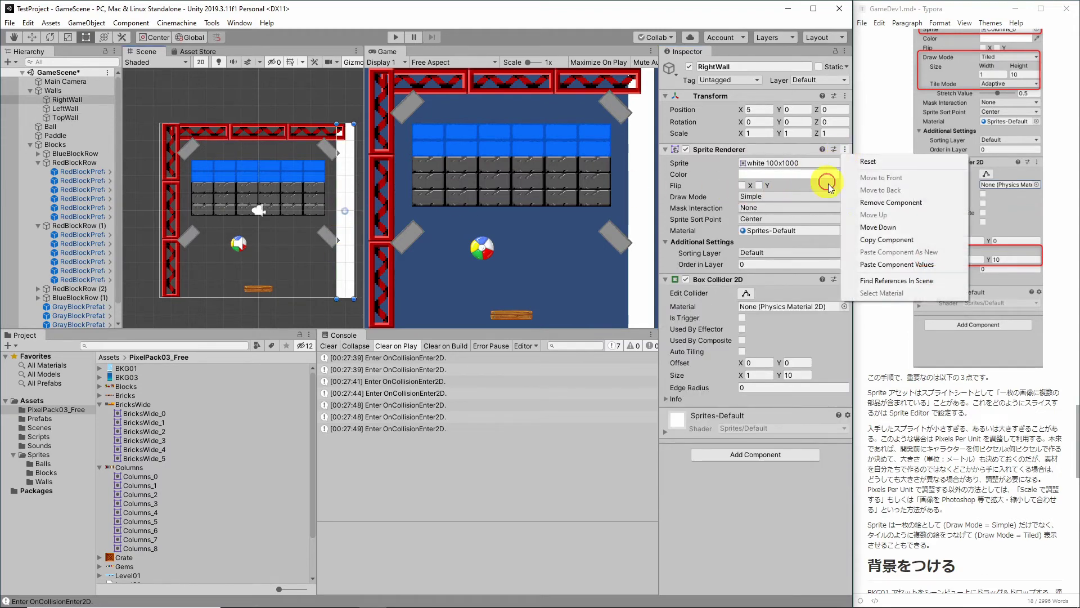
click(875, 264)
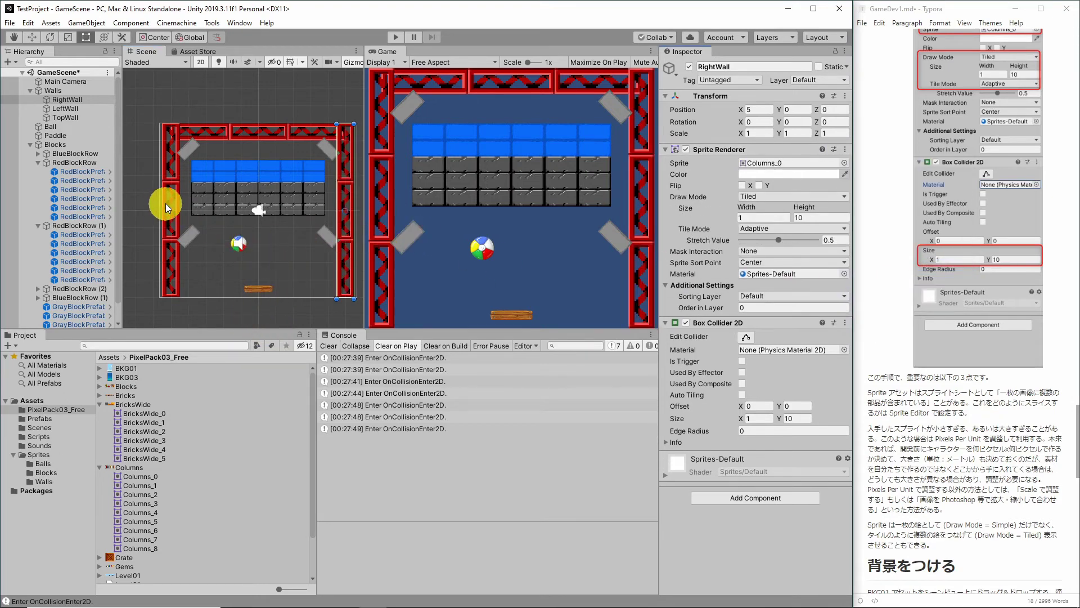
ctrl+click(169, 203)
Step: With all three walls selected, preview the Columns_1, Columns_2 and Columns_3 sprites
ctrl+click(248, 137)
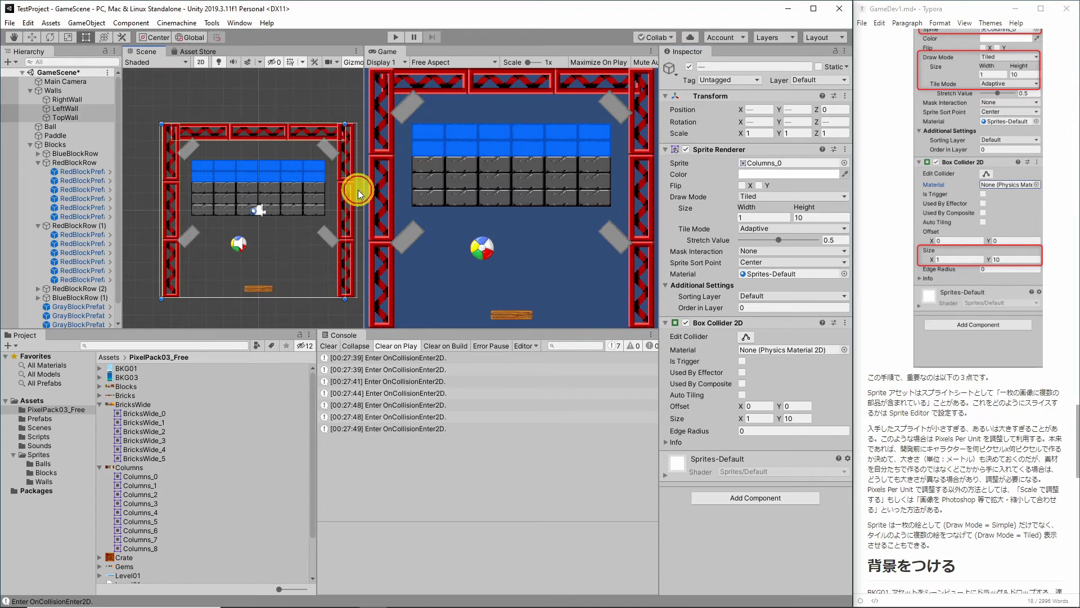
ctrl+click(341, 204)
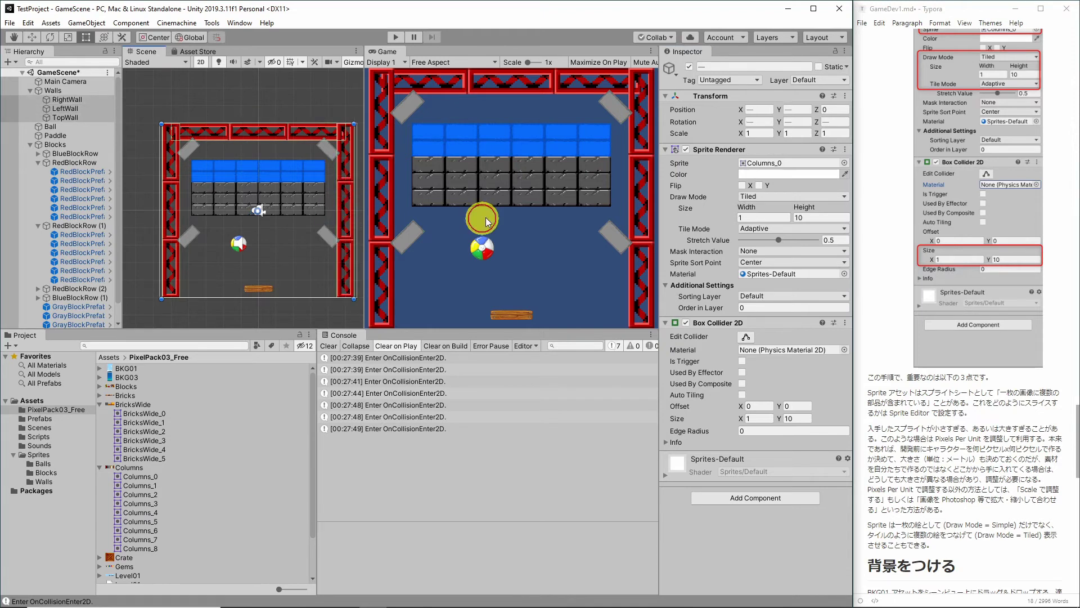
click(844, 162)
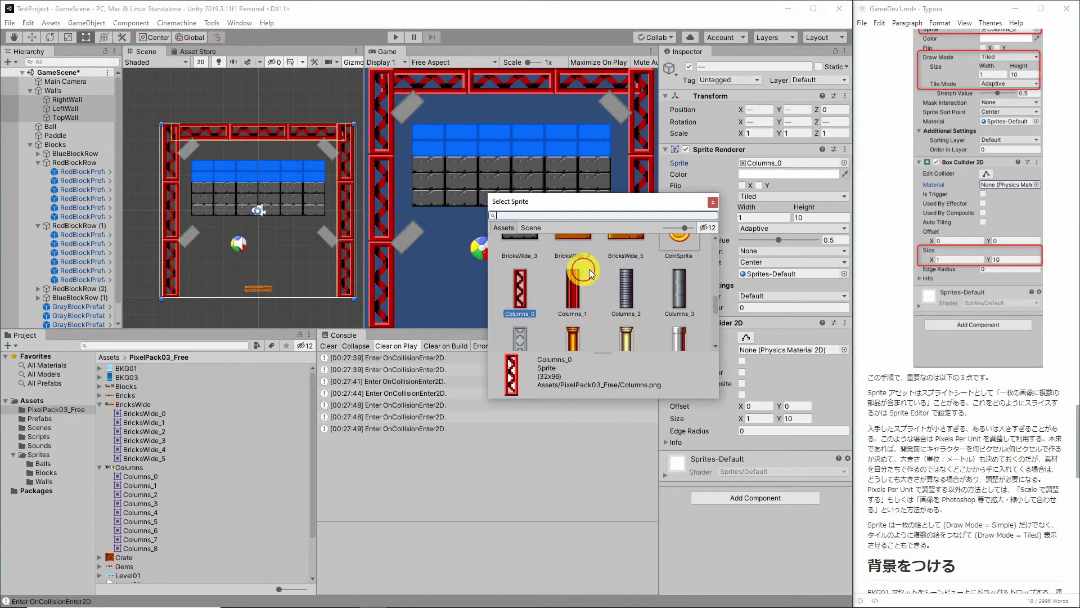
click(575, 297)
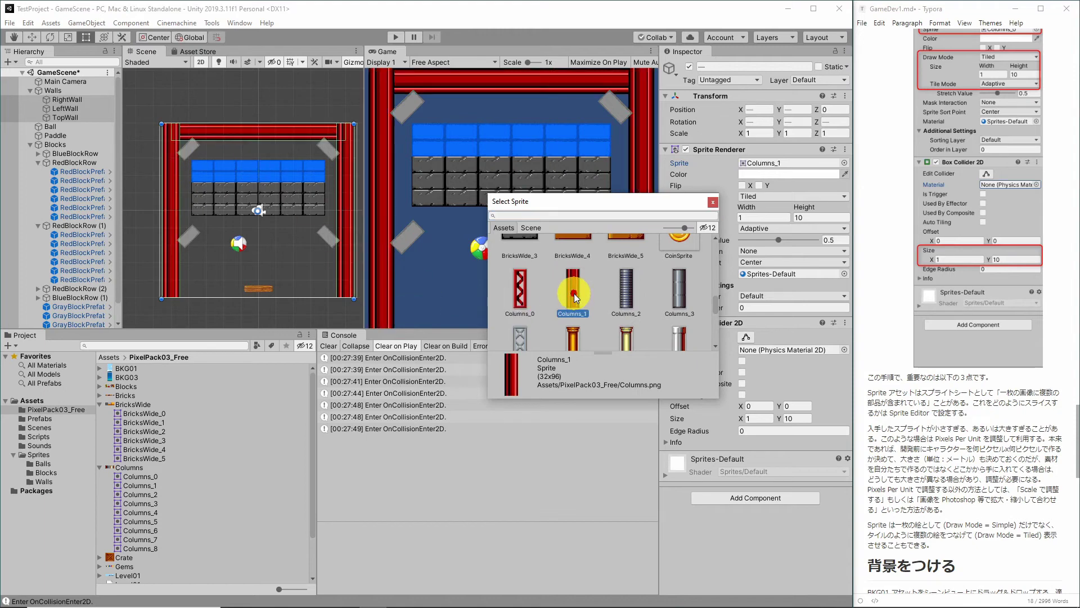
click(636, 292)
click(675, 295)
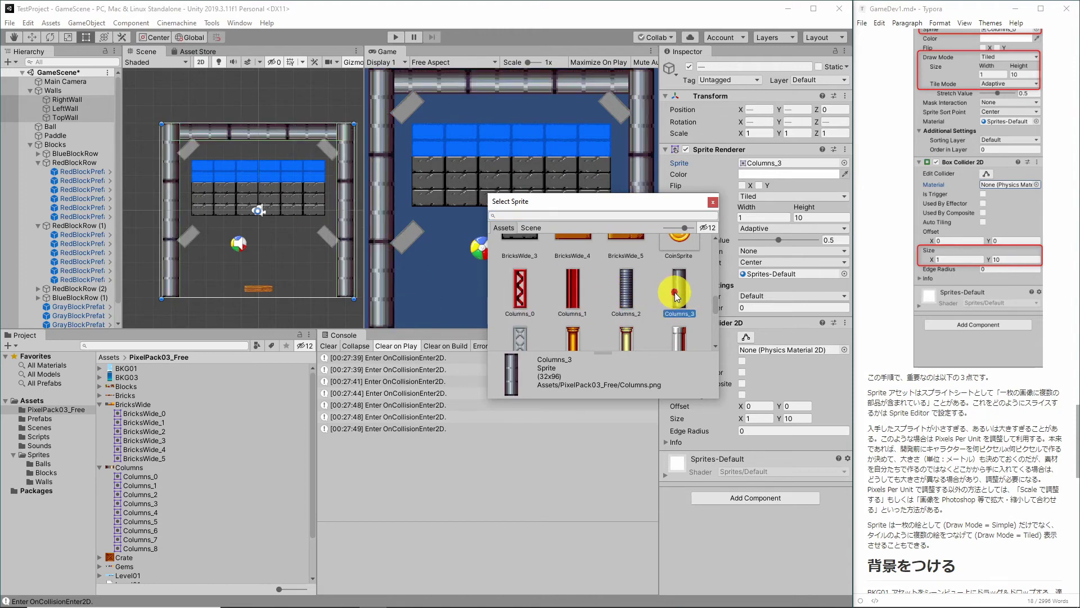
Step: Assign the Columns_4 metal truss sprite to all three walls
scroll(663, 293, down, 1)
click(525, 313)
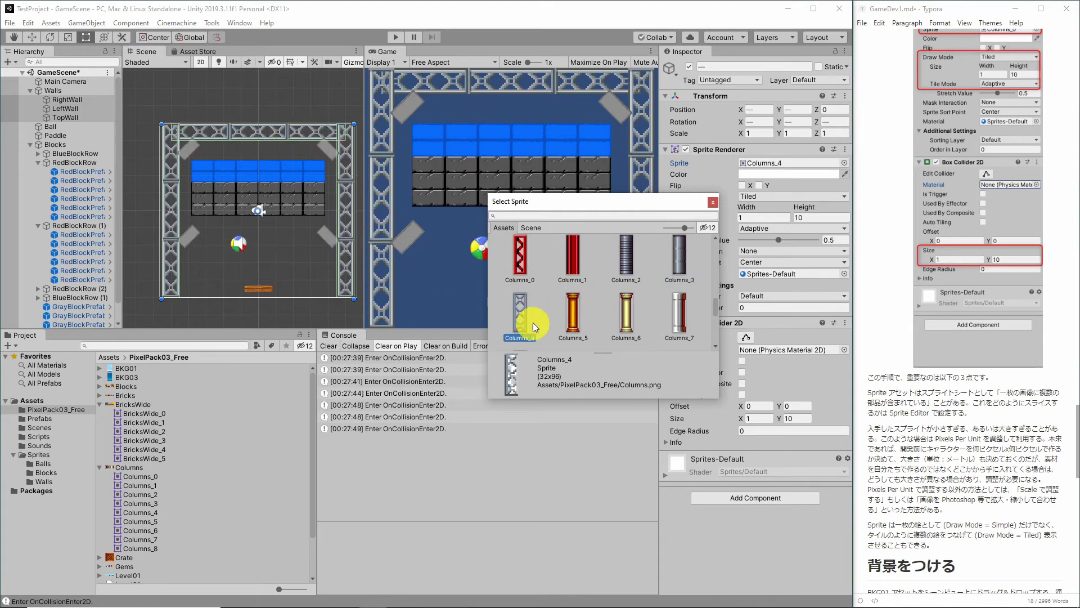
scroll(571, 326, down, 1)
scroll(576, 312, down, 1)
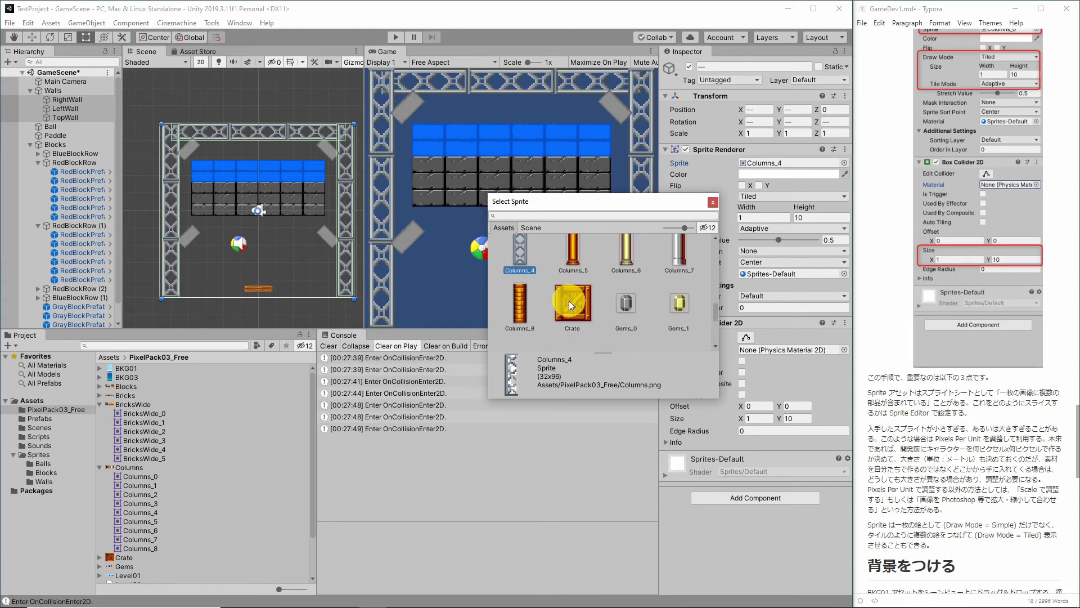
click(712, 202)
scroll(930, 347, down, 3)
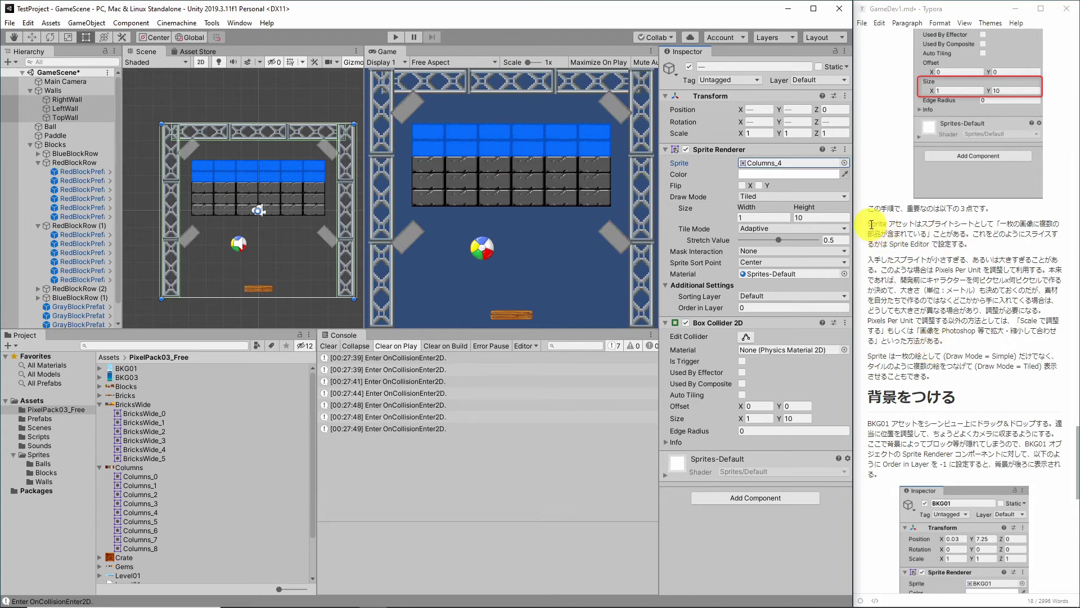
Step: Review the Columns texture's 32 PPU, Full Rect import settings, then select the Tileset texture
drag(868, 224, 971, 242)
click(900, 228)
click(975, 246)
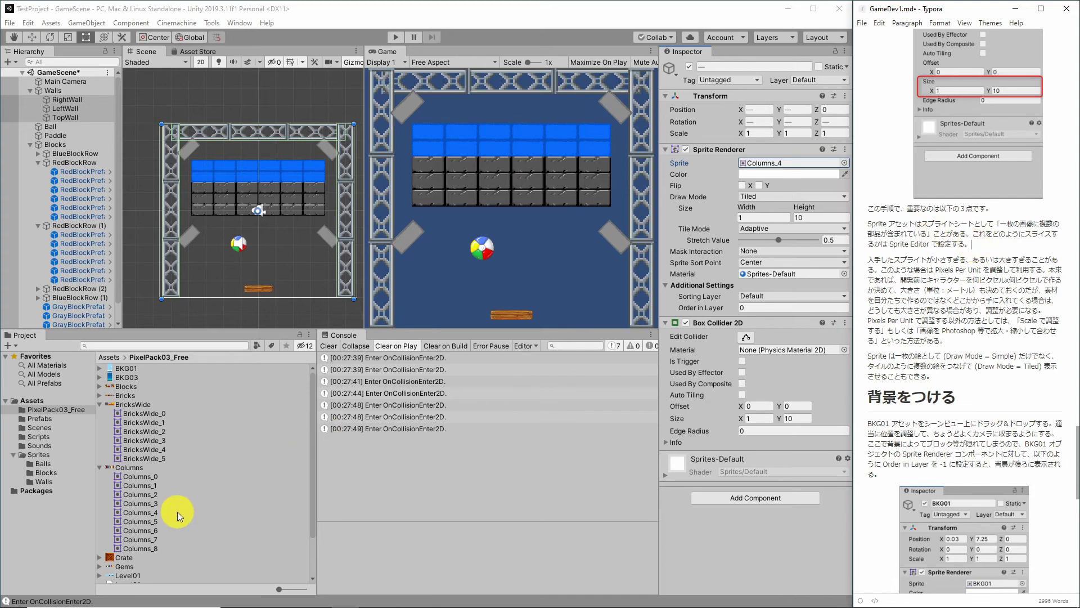
click(144, 468)
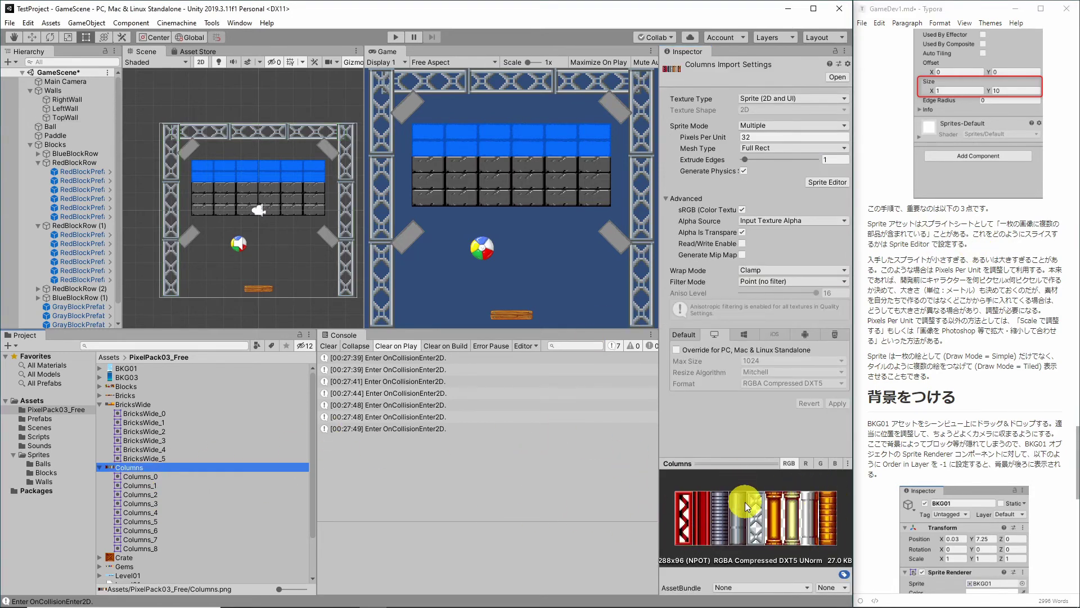
scroll(208, 505, down, 3)
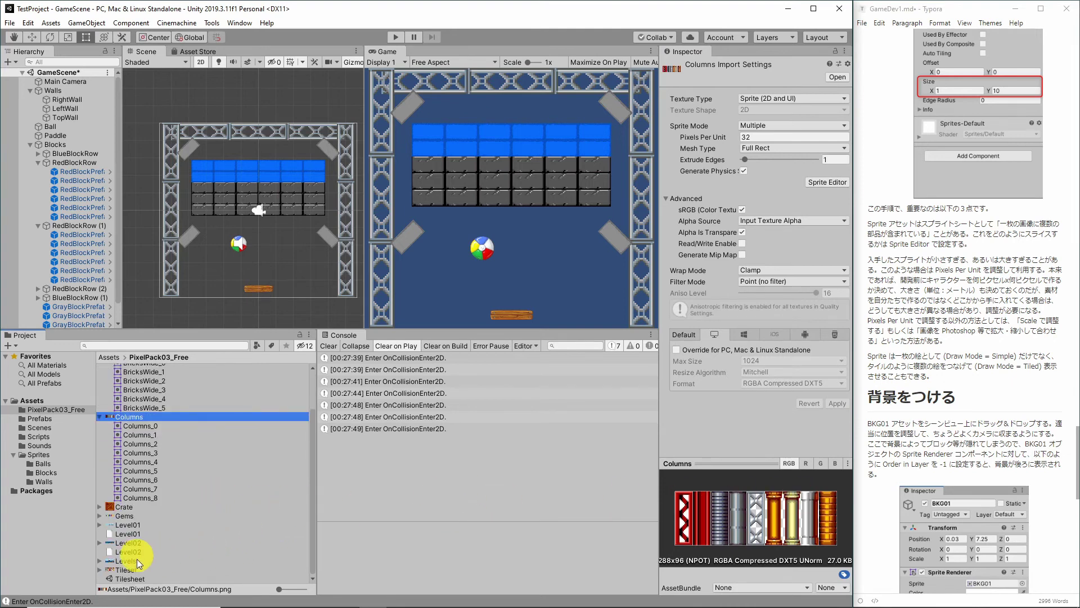
click(117, 570)
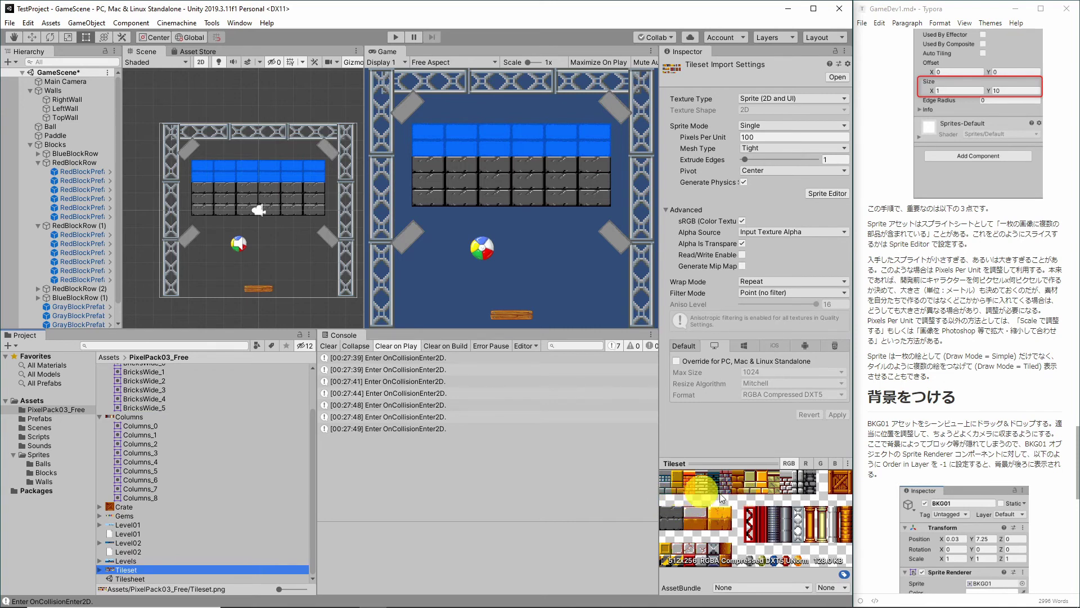
click(737, 501)
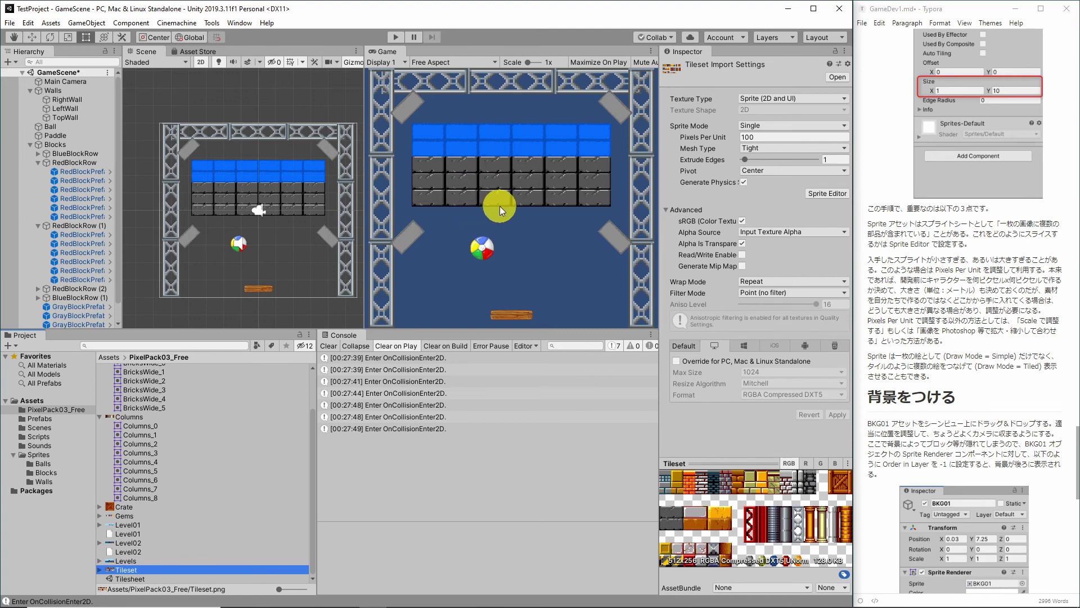
scroll(268, 228, up, 1)
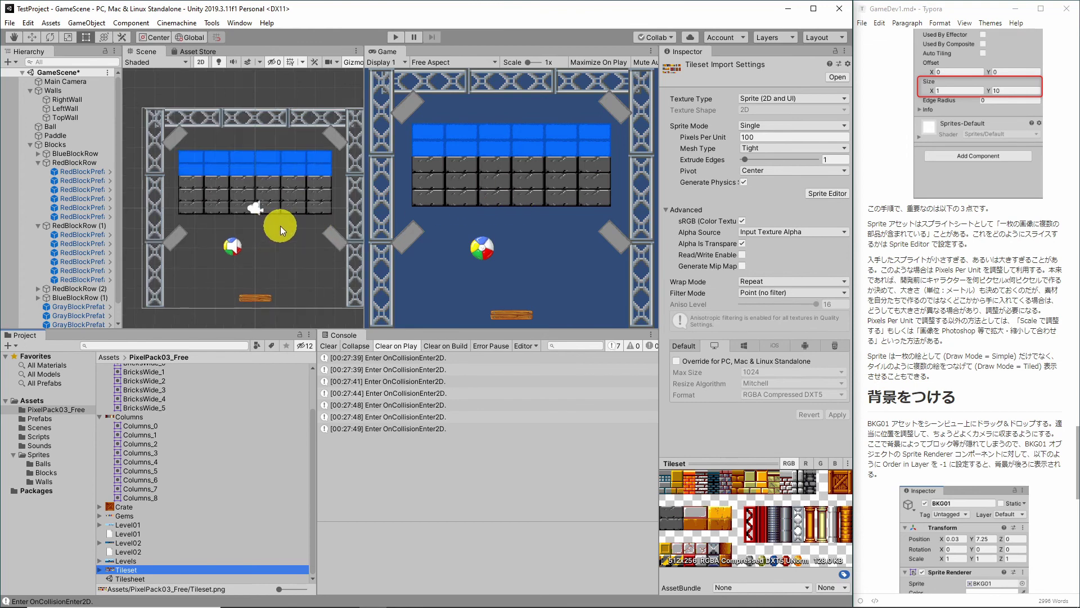
scroll(281, 225, up, 2)
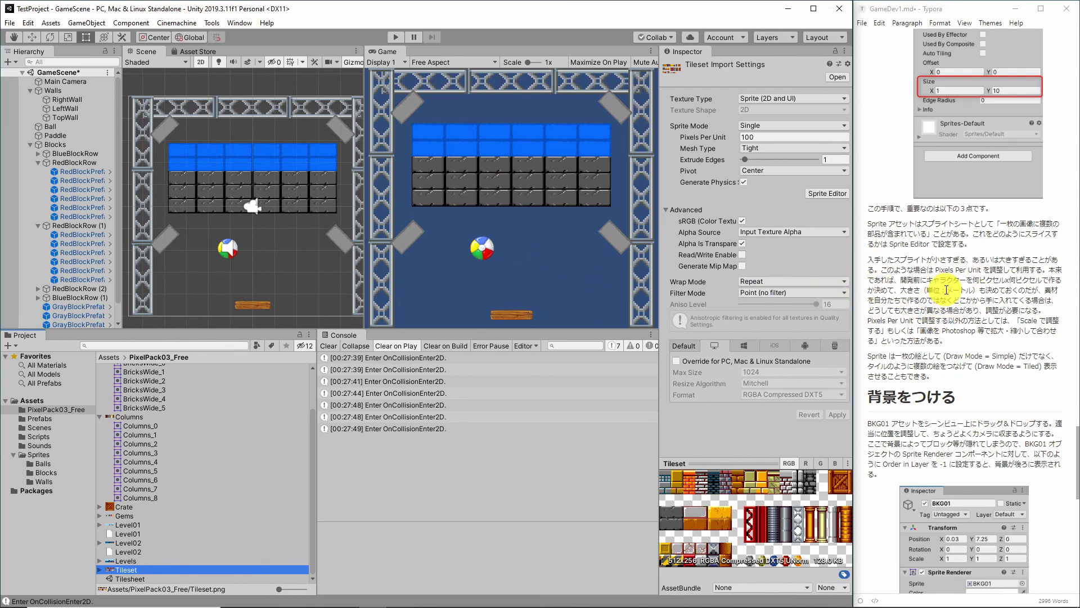
scroll(950, 298, down, 1)
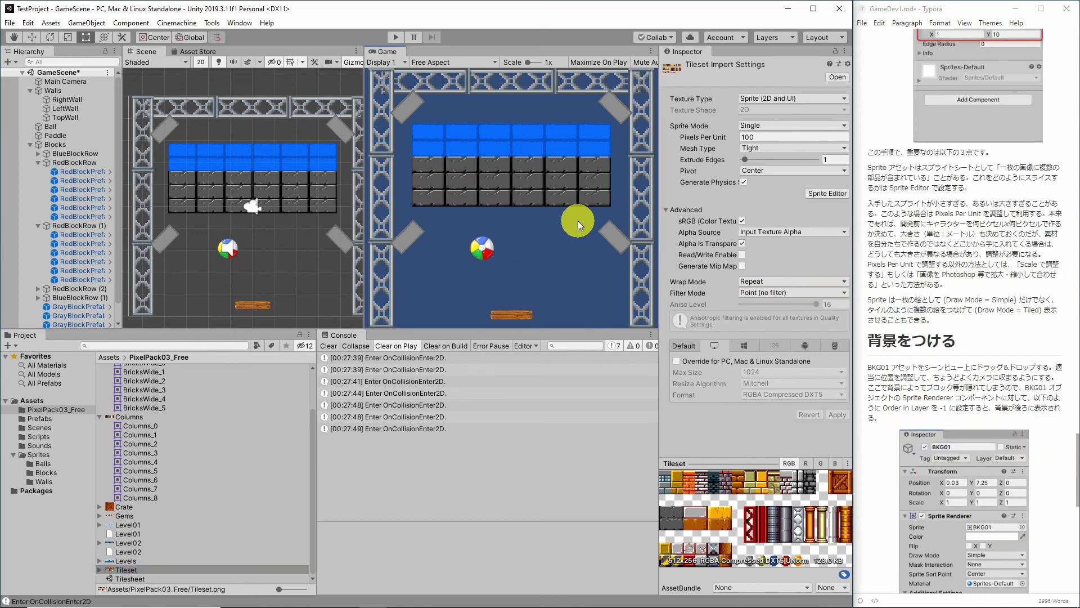